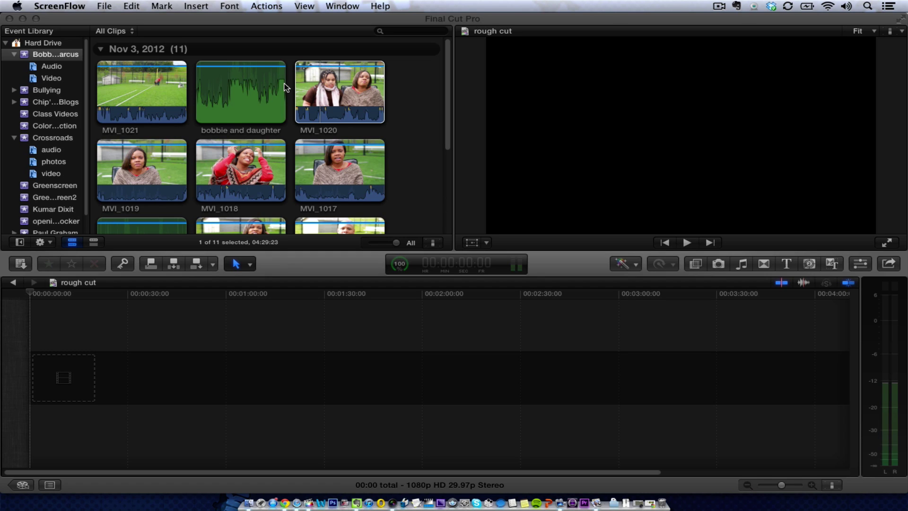
Step: Preview the MVI_1020 video clip from the event browser
left_click(327, 99)
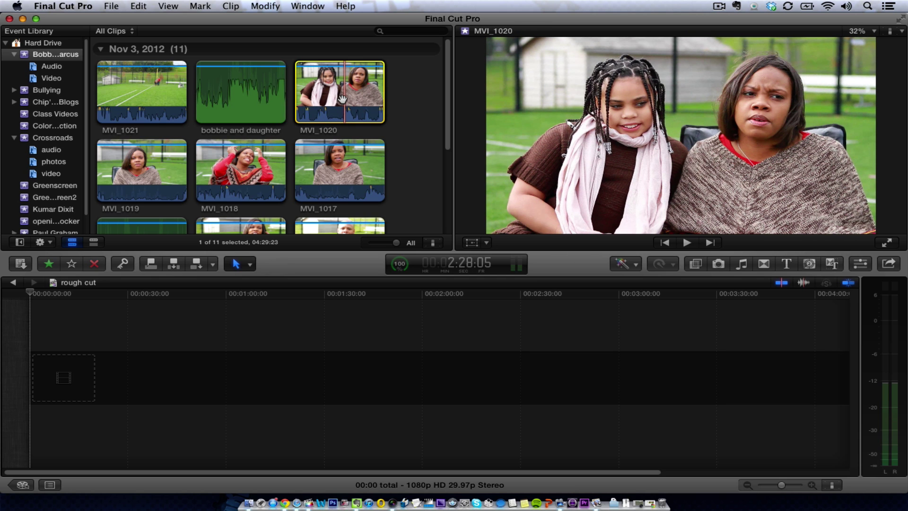
key("space")
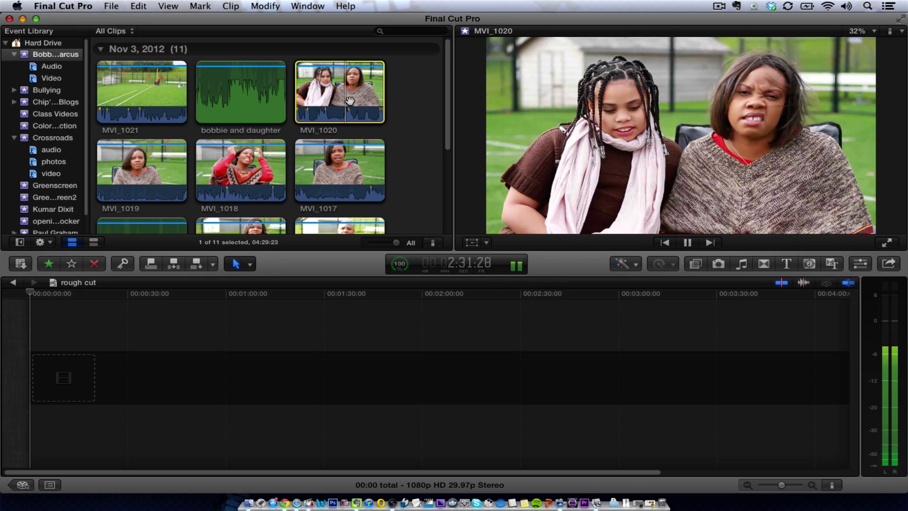
key("space")
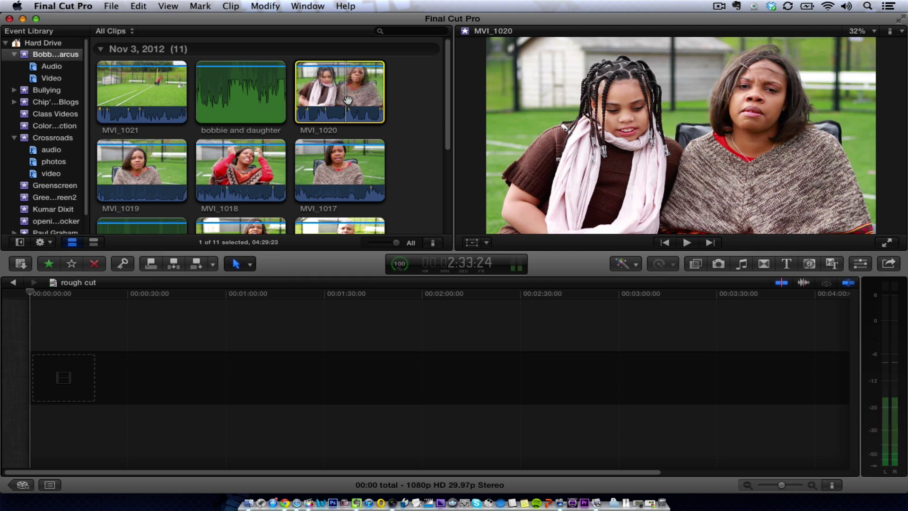
Step: Preview the bobbie and daughter audio clip
left_click(252, 95)
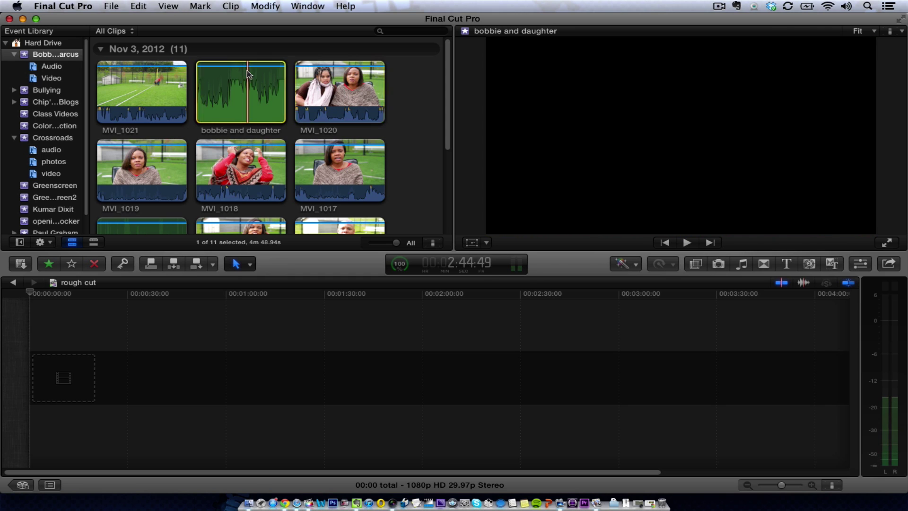
key("space")
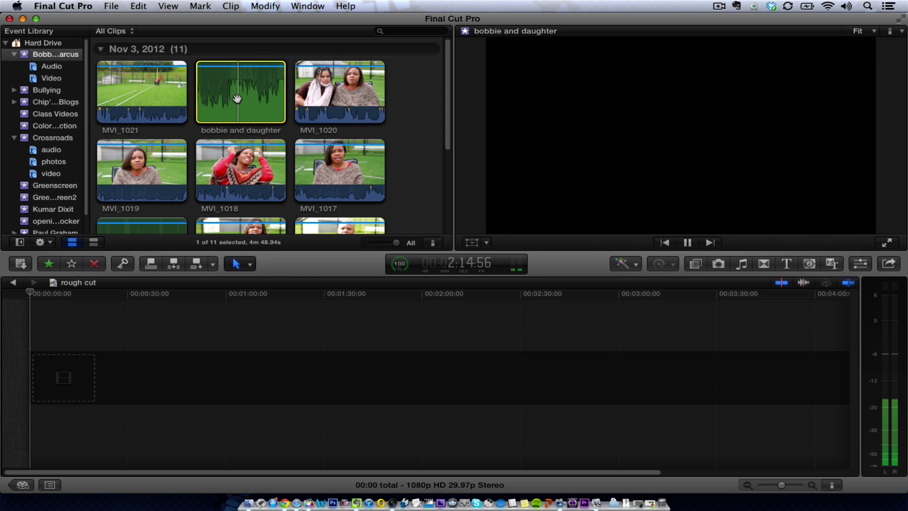
key("space")
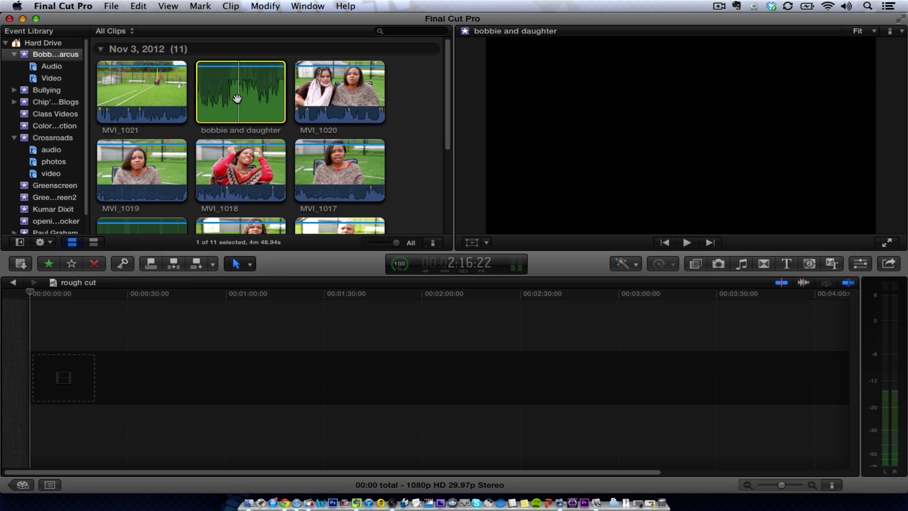
Step: Synchronize MVI_1020 with the bobbie and daughter audio and check progress under Transcoding and Analysis
left_click(319, 112, "super")
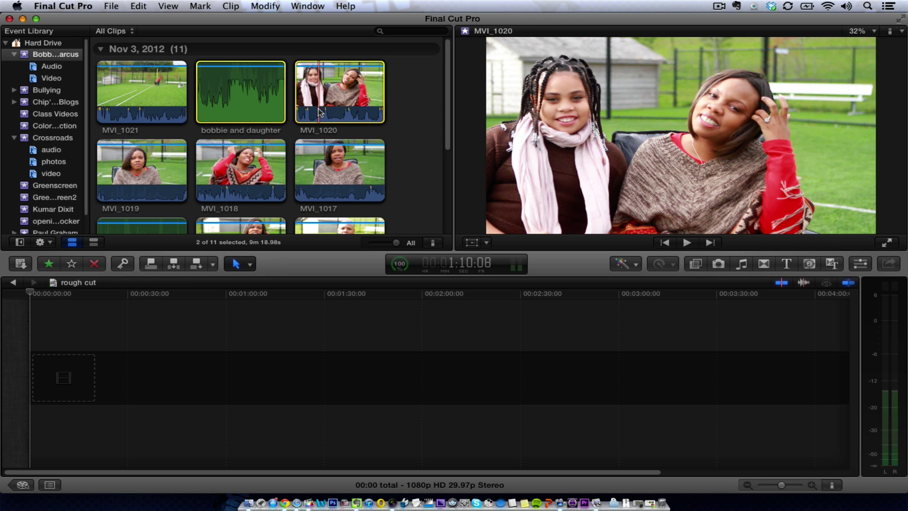
right_click(320, 112)
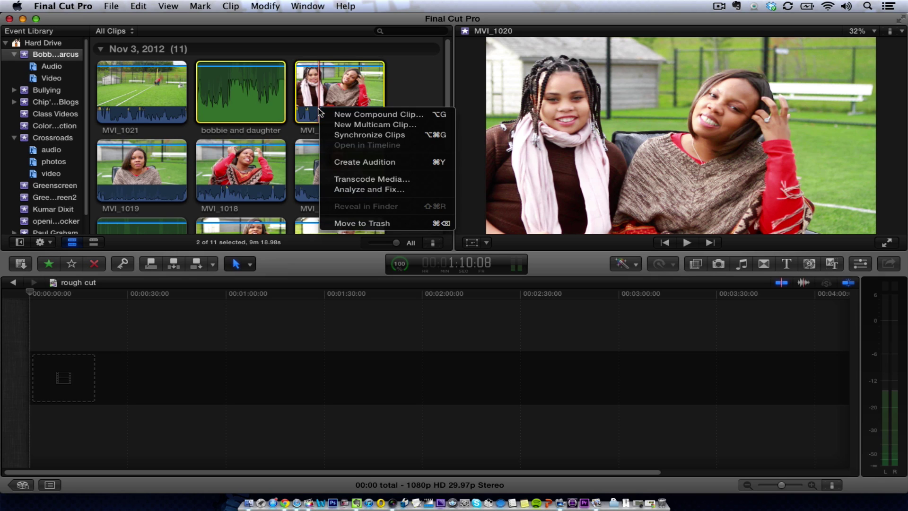
left_click(358, 136)
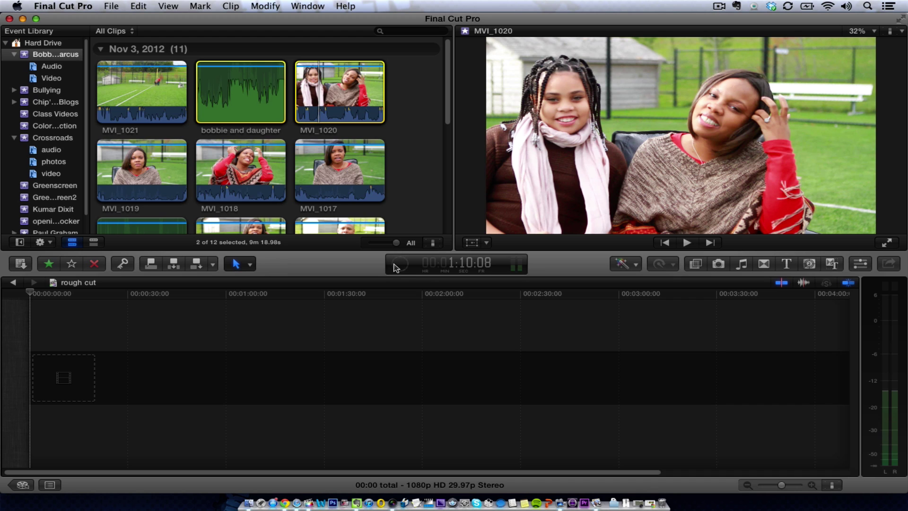
left_click(408, 268)
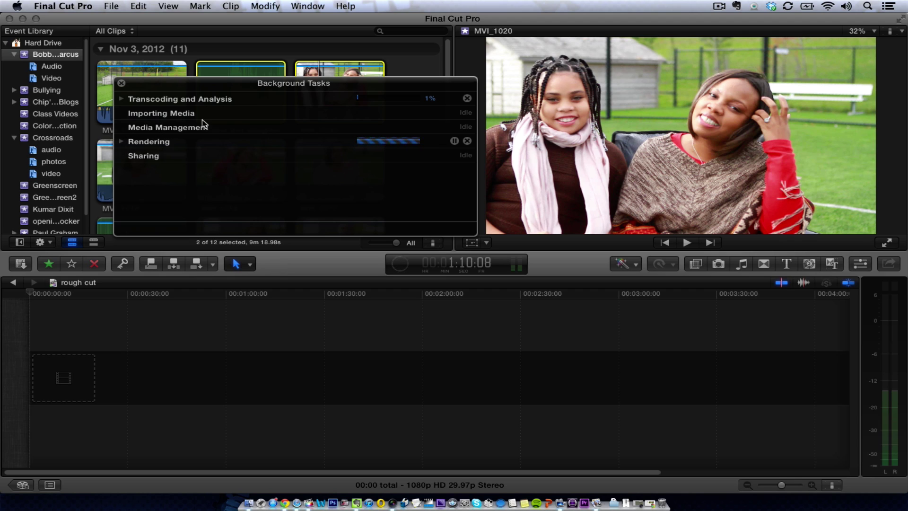
left_click(122, 99)
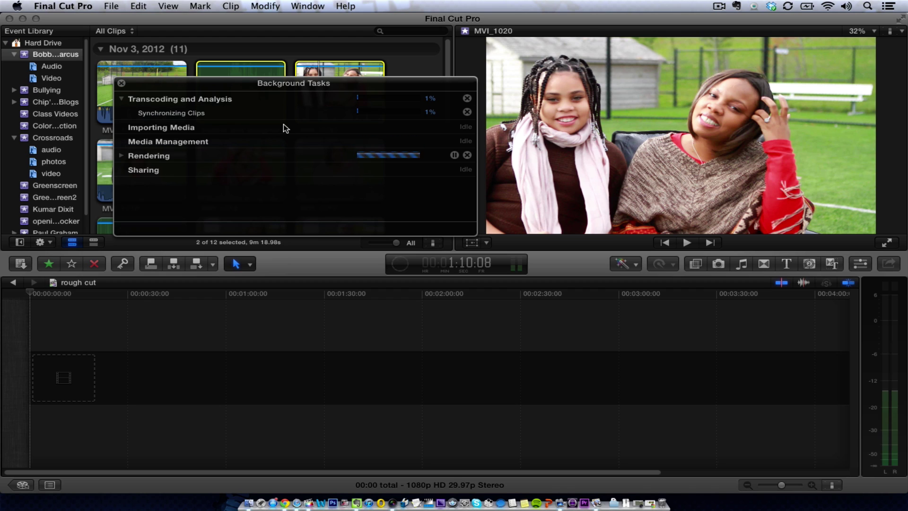
Step: Name the synced clip under Nov 4, 2012 'Mom and Daughter Sync', then select it
key("super+9")
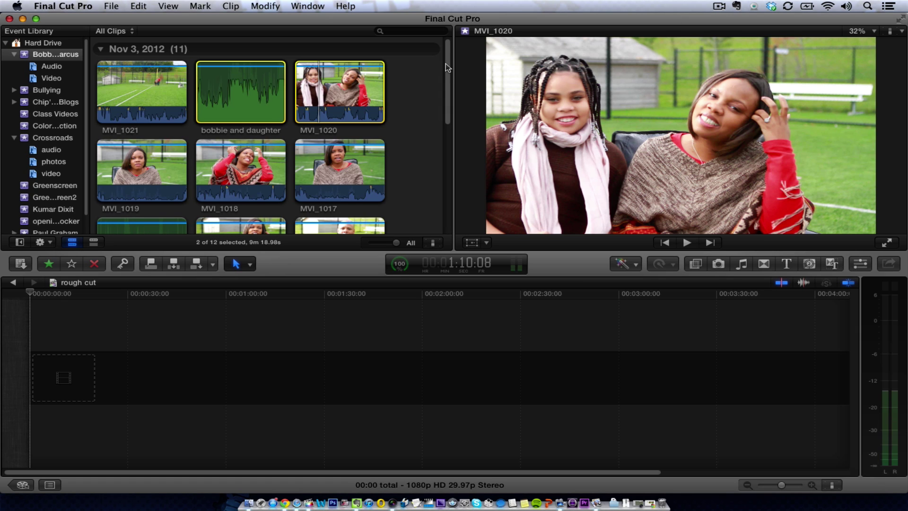
left_click_drag(447, 68, 444, 190)
left_click(155, 221)
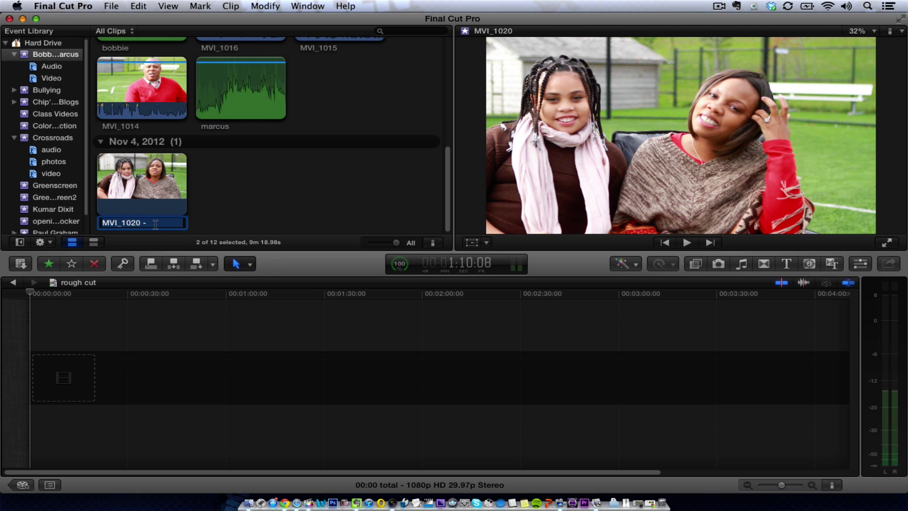
type("Mom and Daug")
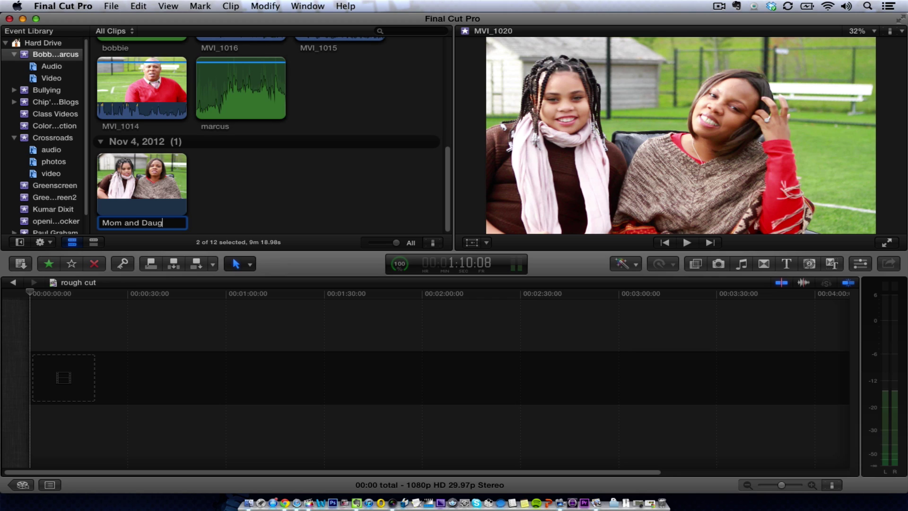
type("hter")
key("super+BackSpace")
type("Suy")
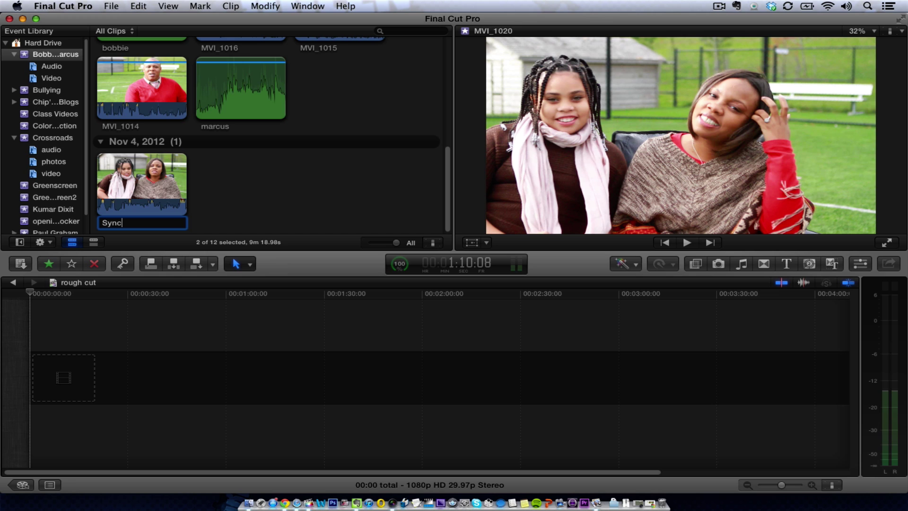
type("c")
key("Return")
left_click(147, 201)
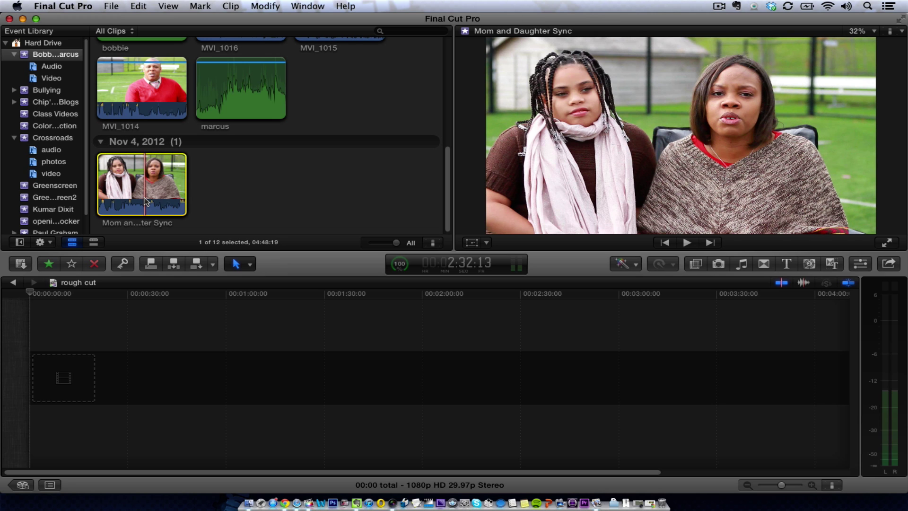
Step: Show the MVI_1020 - a1 and bobbie and daughter channels in the Audio inspector's Channel Configuration
key("super+4")
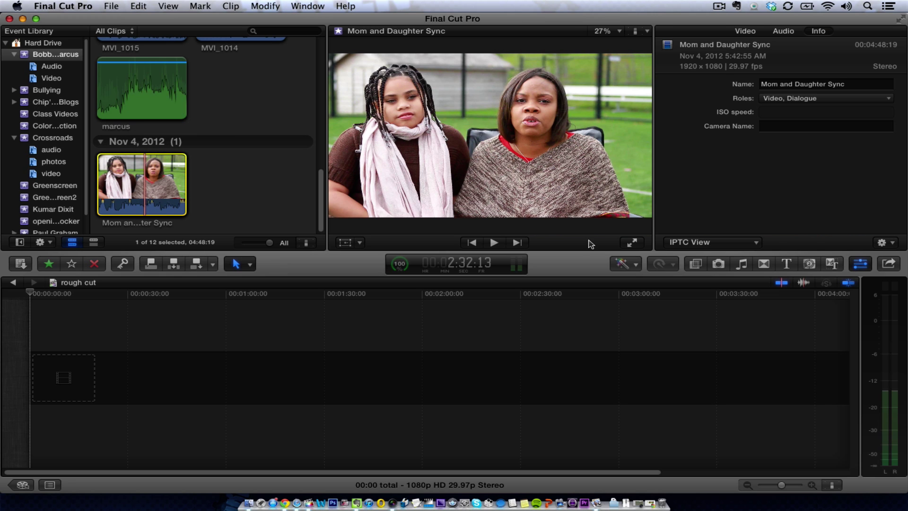
left_click(785, 38)
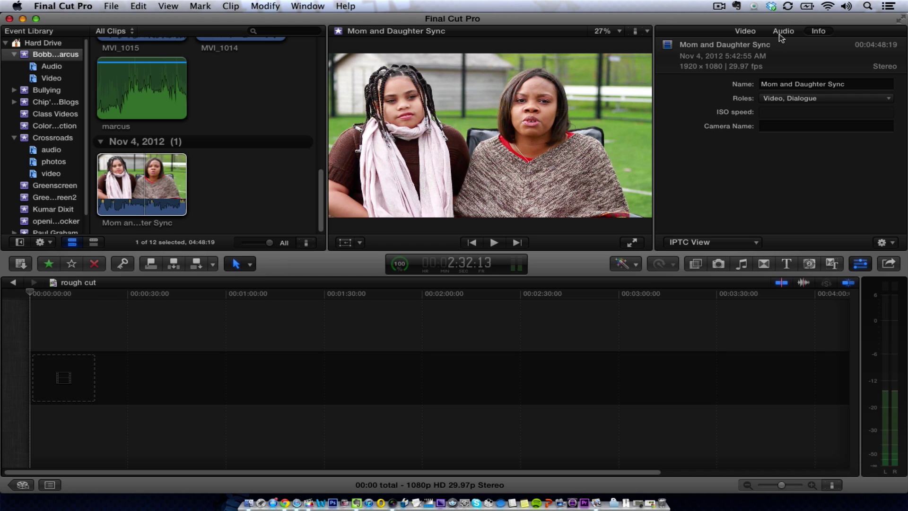
left_click(154, 176)
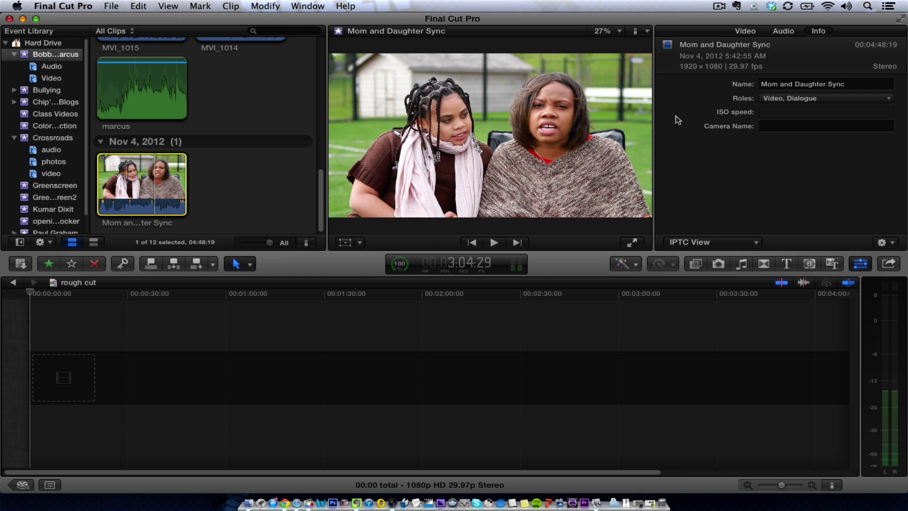
left_click(784, 31)
scroll(903, 142, "down", 3)
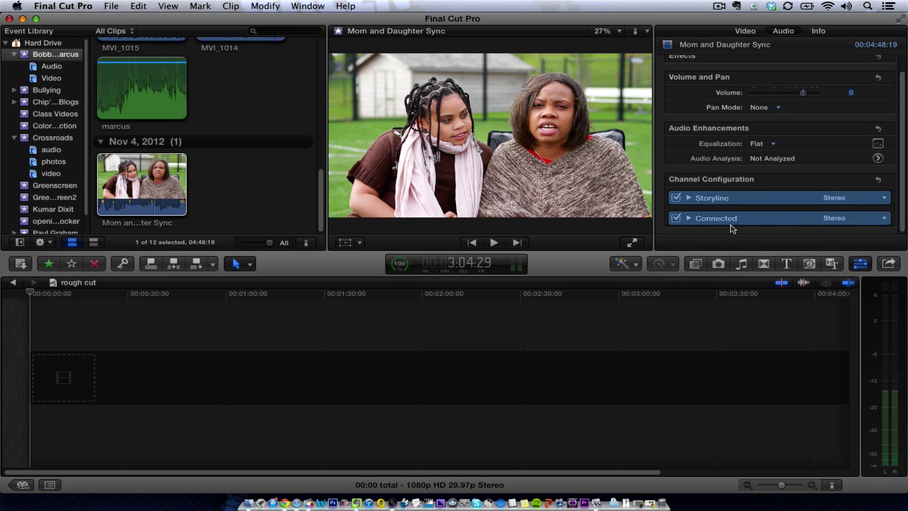
left_click(689, 198)
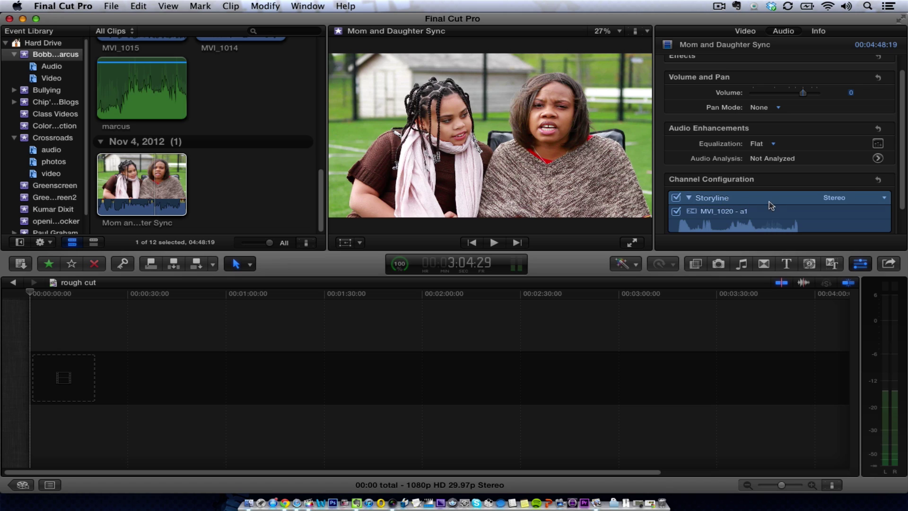
scroll(901, 163, "down", 3)
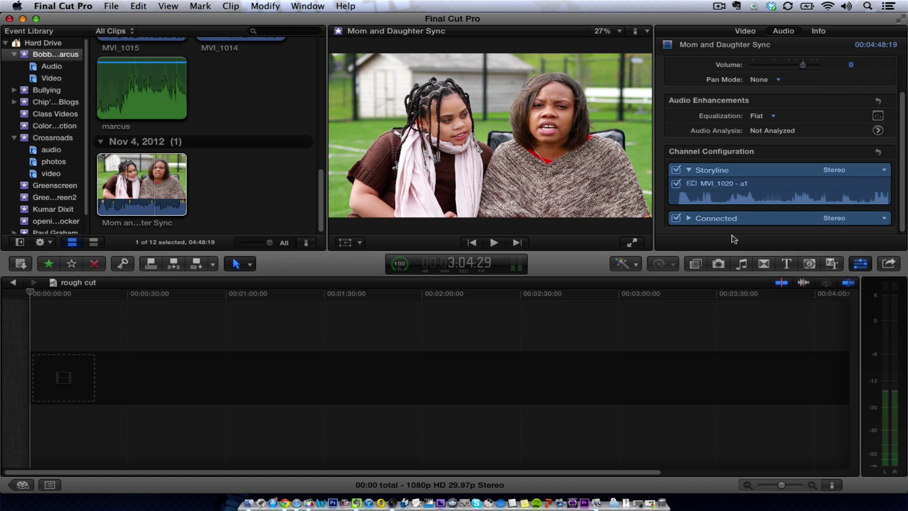
left_click(689, 219)
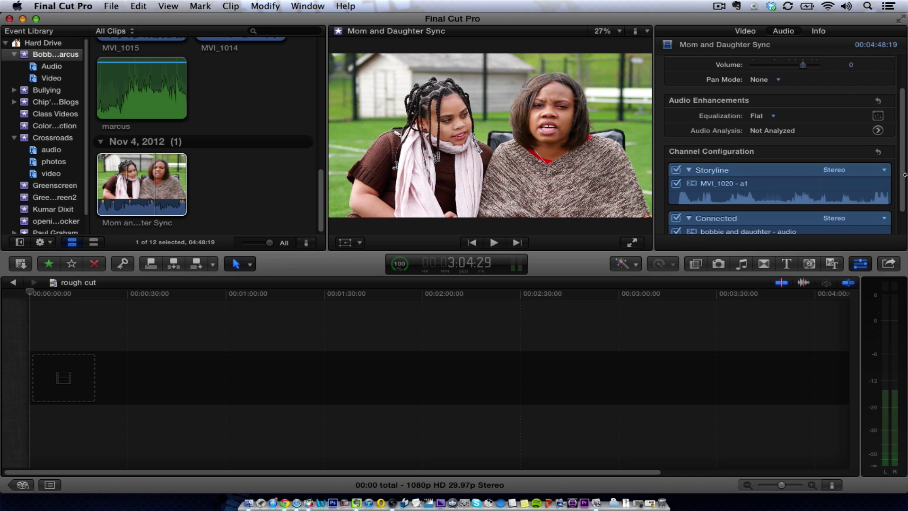
scroll(905, 189, "down", 3)
Step: Compare the audio during playback, then disable the camera's Storyline channel and select the clip
key("space")
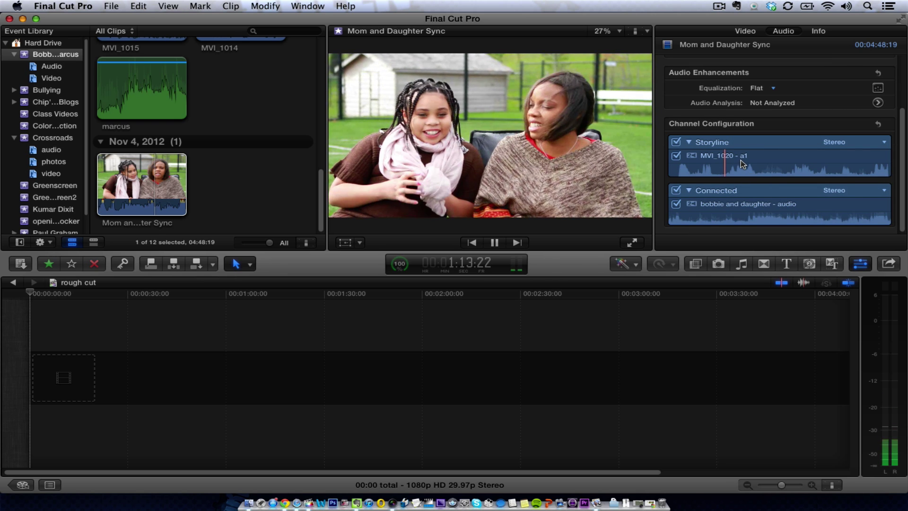
left_click(743, 165)
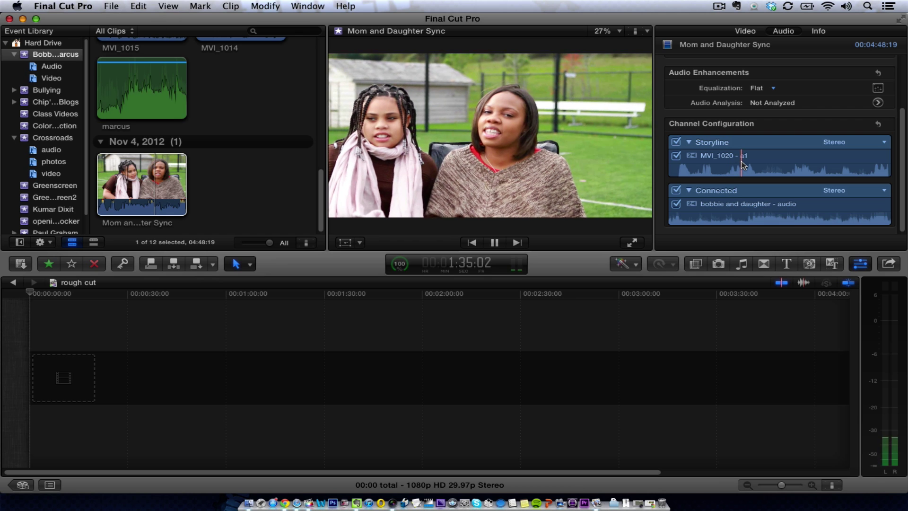
key("space")
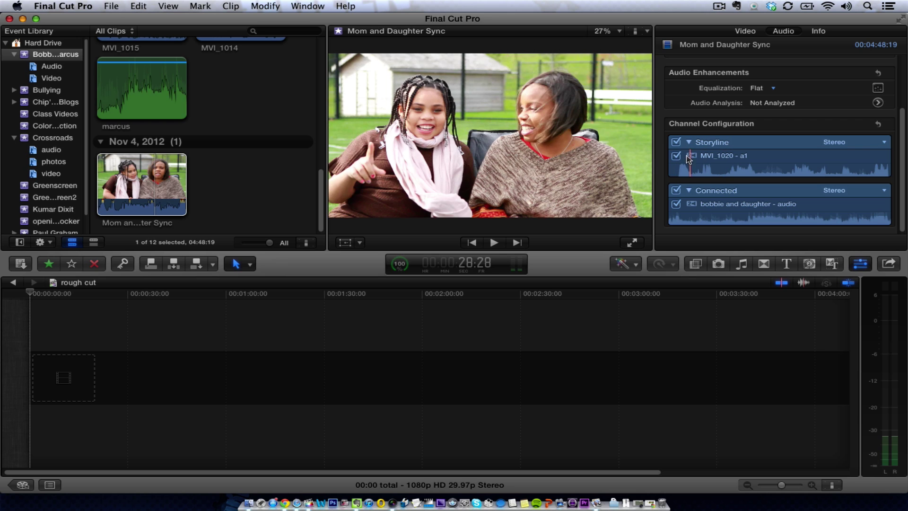
left_click(677, 155)
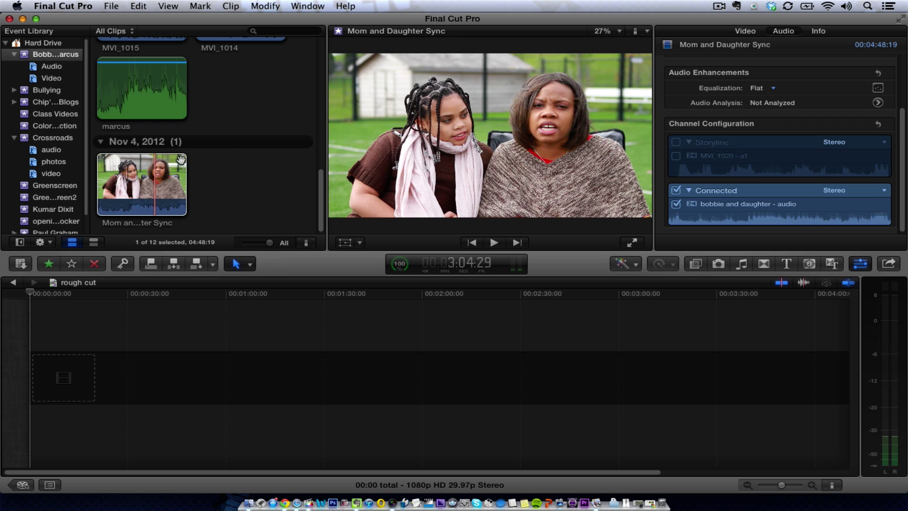
left_click(115, 204)
key("e")
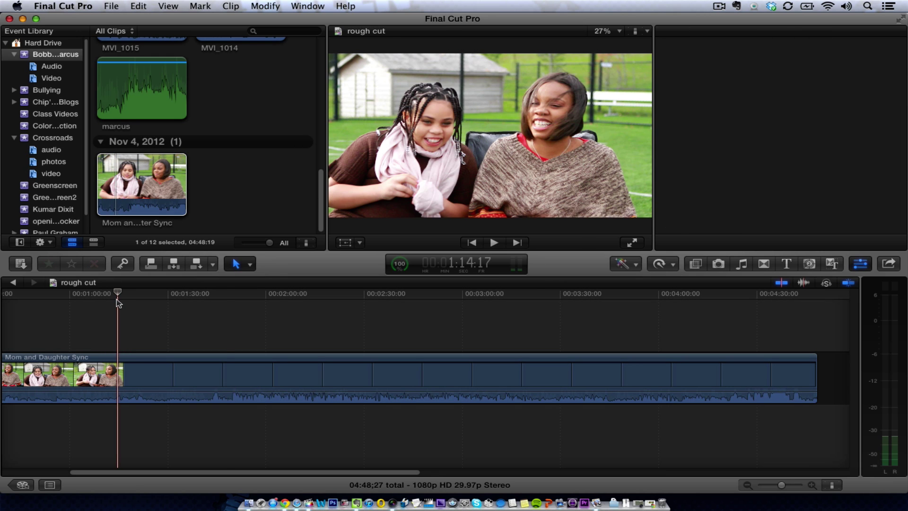
left_click(117, 300)
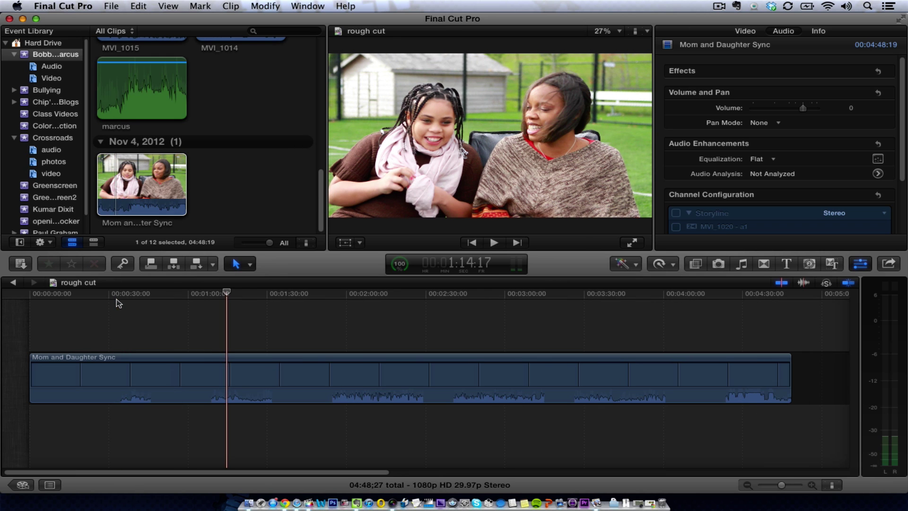
left_click_drag(142, 301, 209, 303)
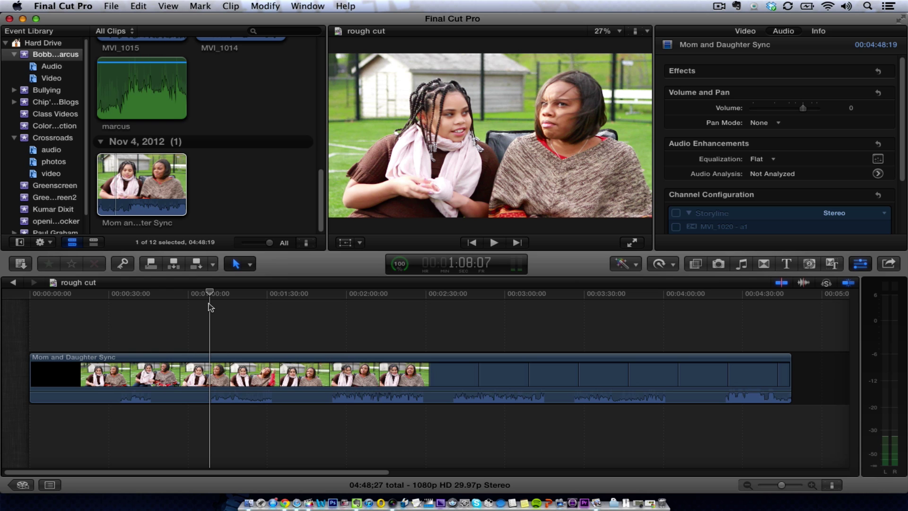
key("space")
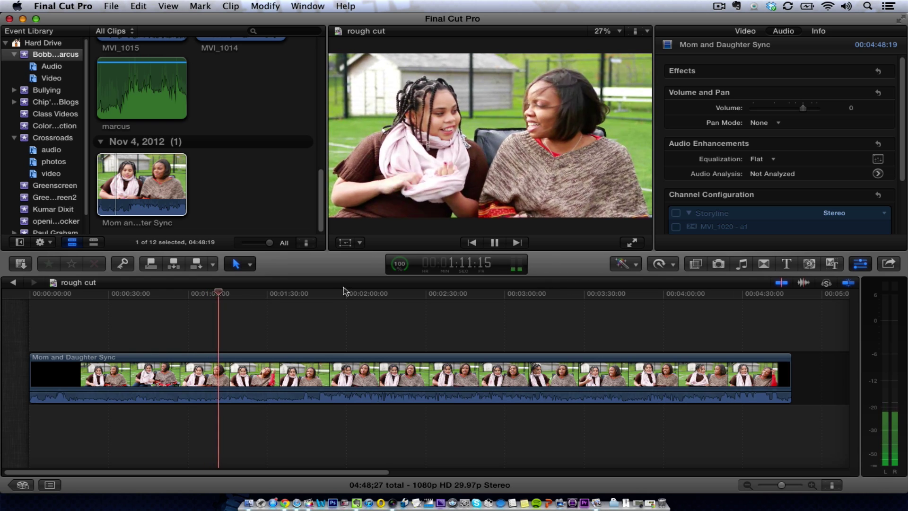
left_click(333, 297)
key("space")
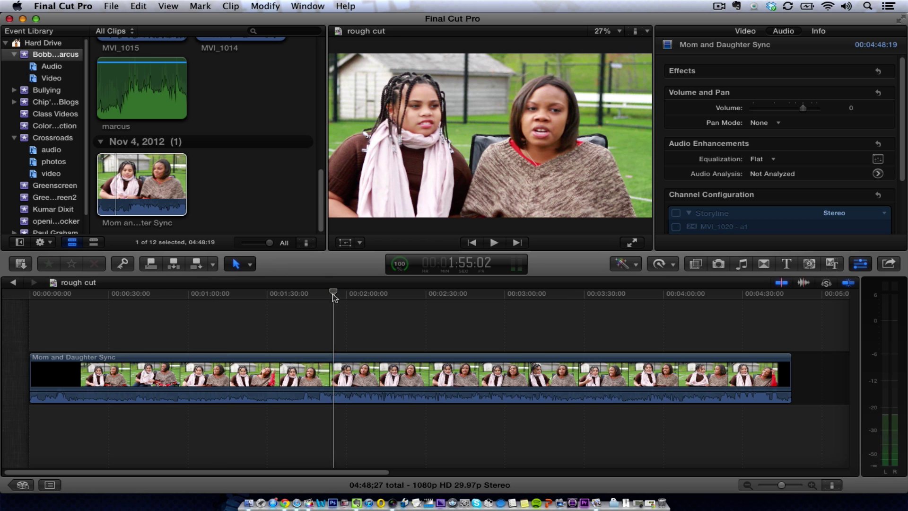
key("space")
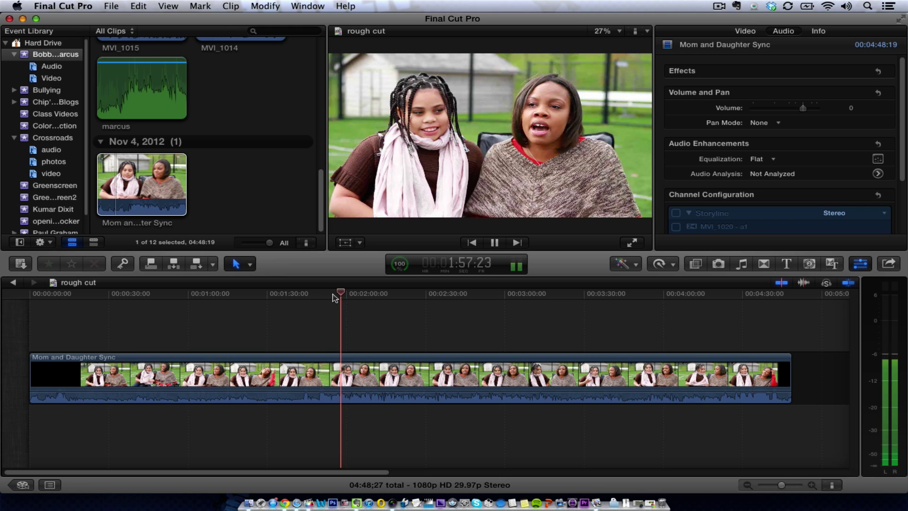
left_click(333, 296)
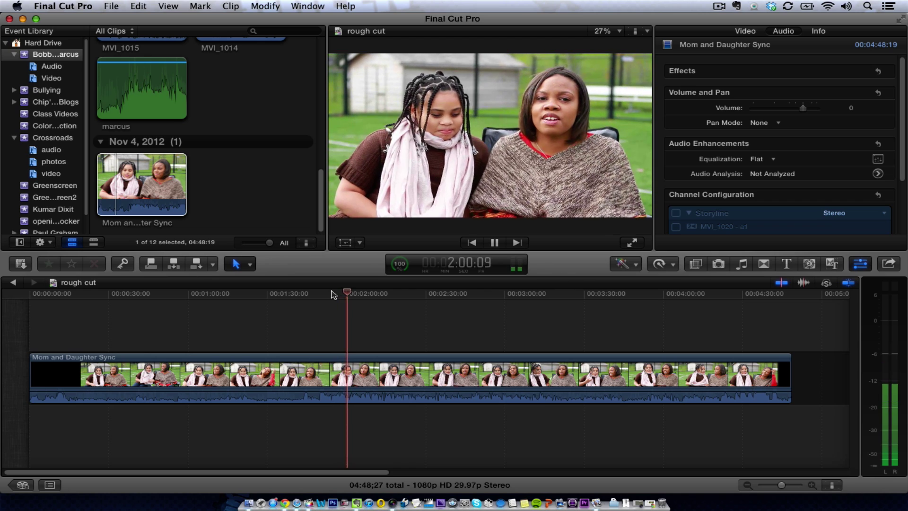
key("space")
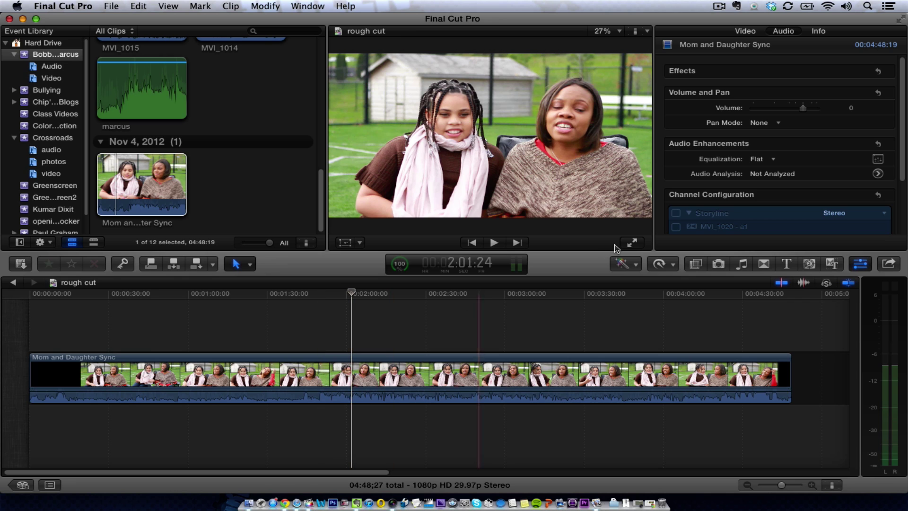
Step: Re-enable the Storyline channel and expand the clip's audio into separate components
left_click(676, 214)
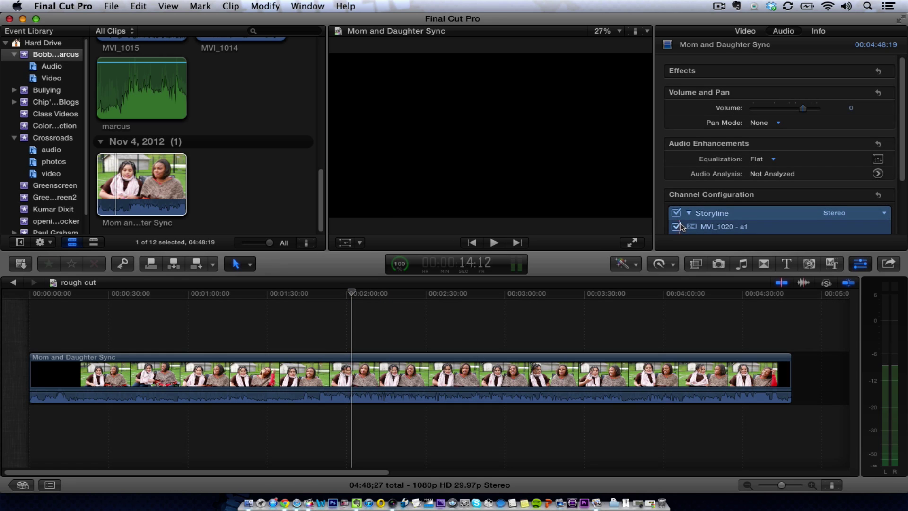
left_click_drag(904, 156, 905, 191)
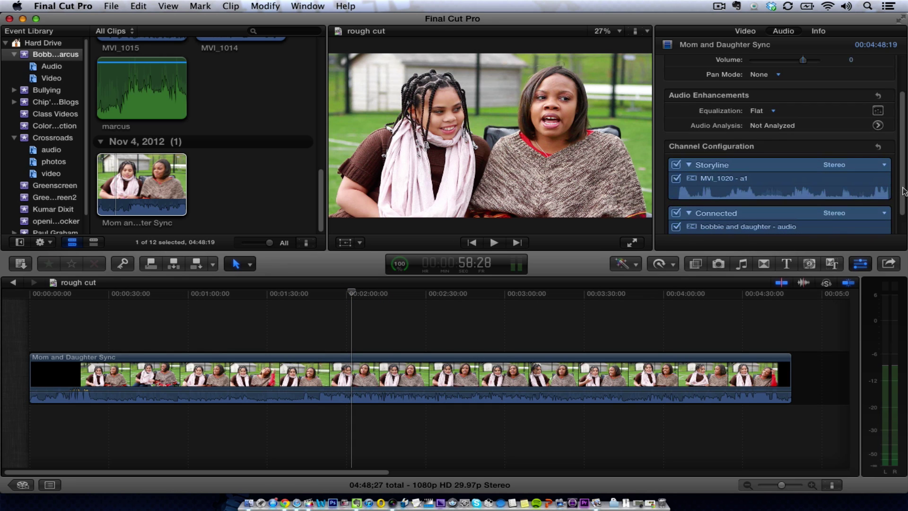
right_click(400, 382)
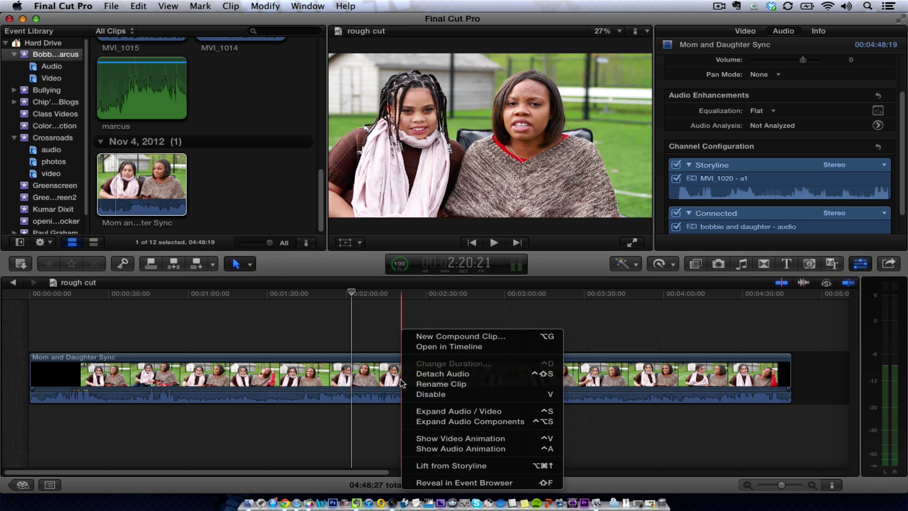
left_click(446, 420)
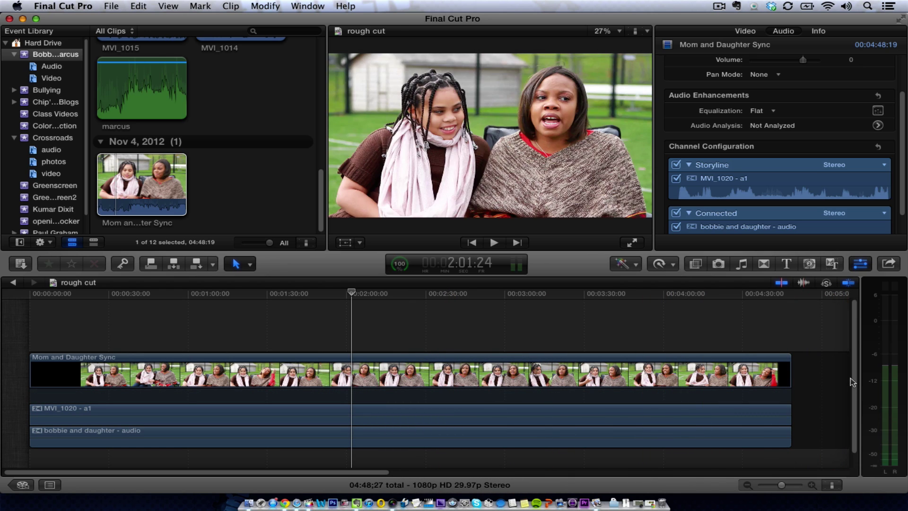
Step: Play the clip's start, then select the bobbie and daughter and MVI_1020 - a1 components
scroll(426, 402, "right", 2)
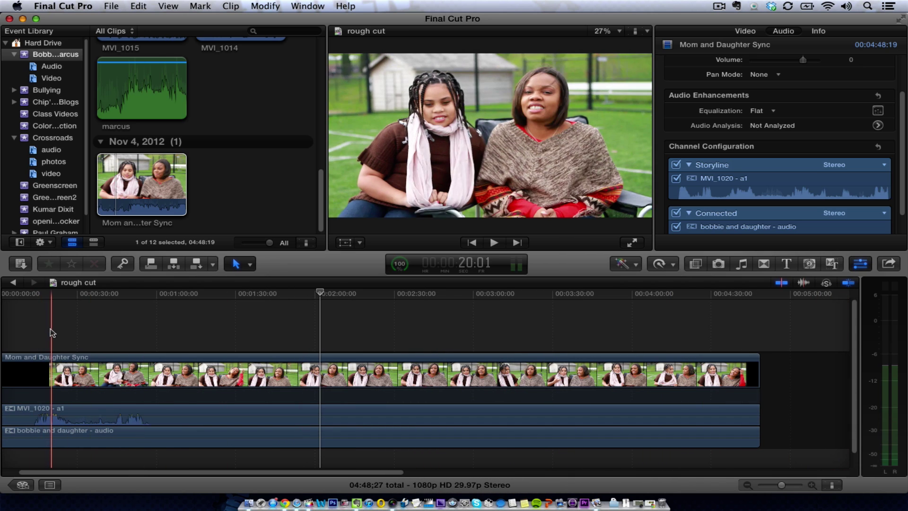
key("space")
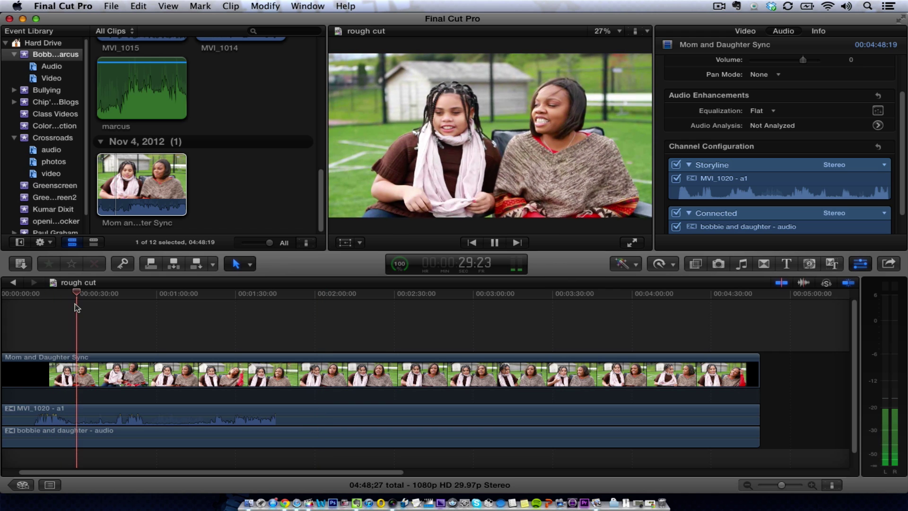
key("space")
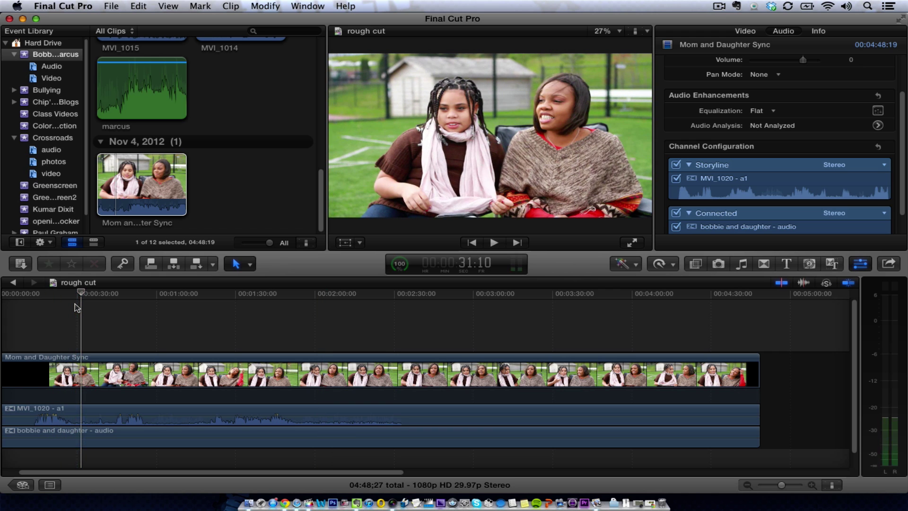
key("space")
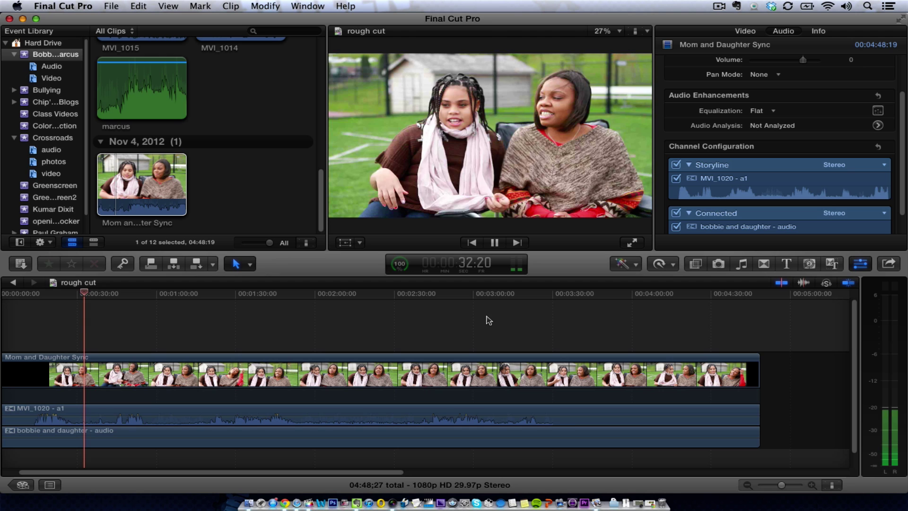
key("space")
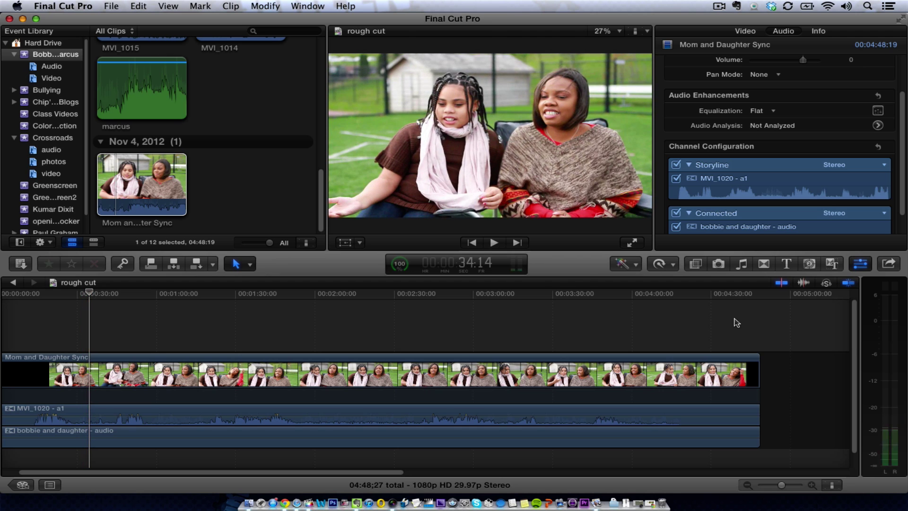
left_click_drag(315, 472, 213, 482)
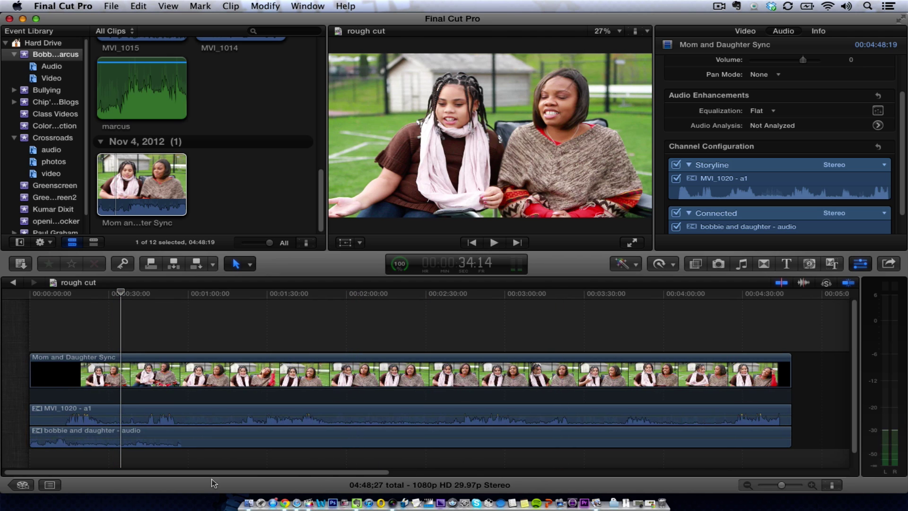
left_click(41, 432)
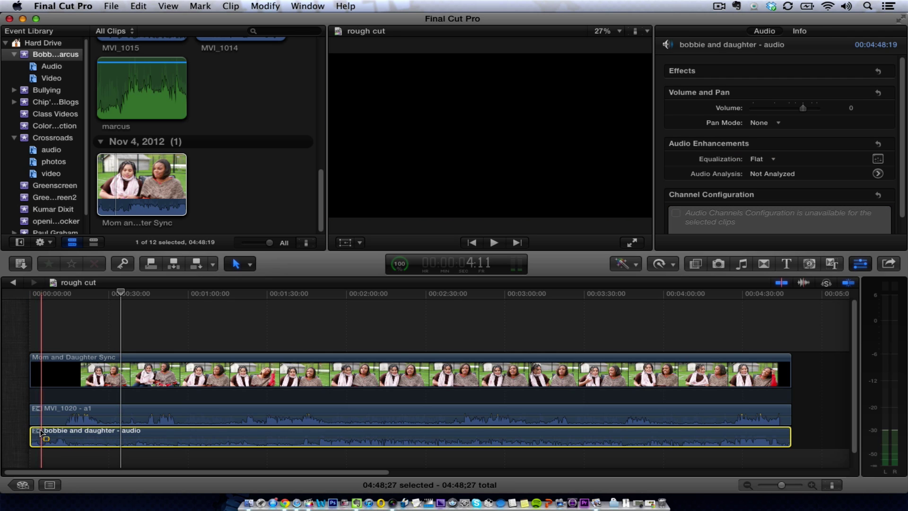
left_click(133, 415)
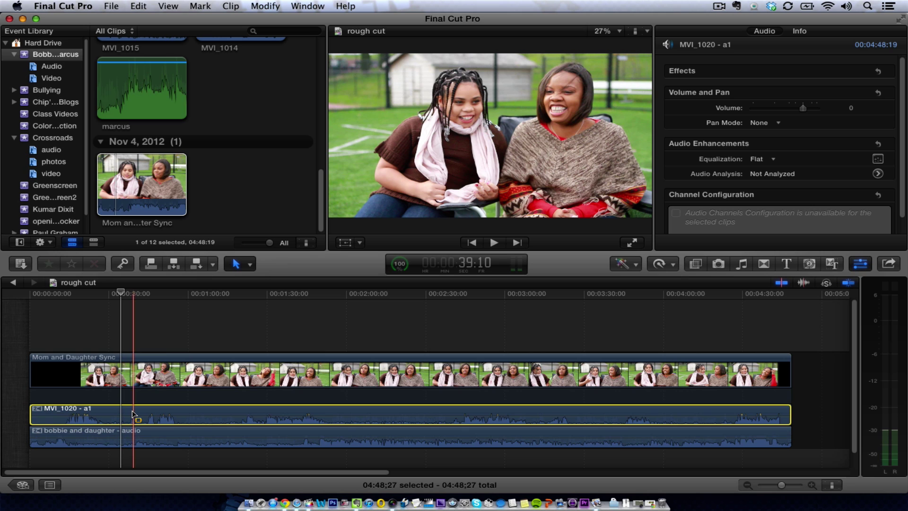
Step: Review playback of the MVI_1020 - a1 component around 3:34
key("space")
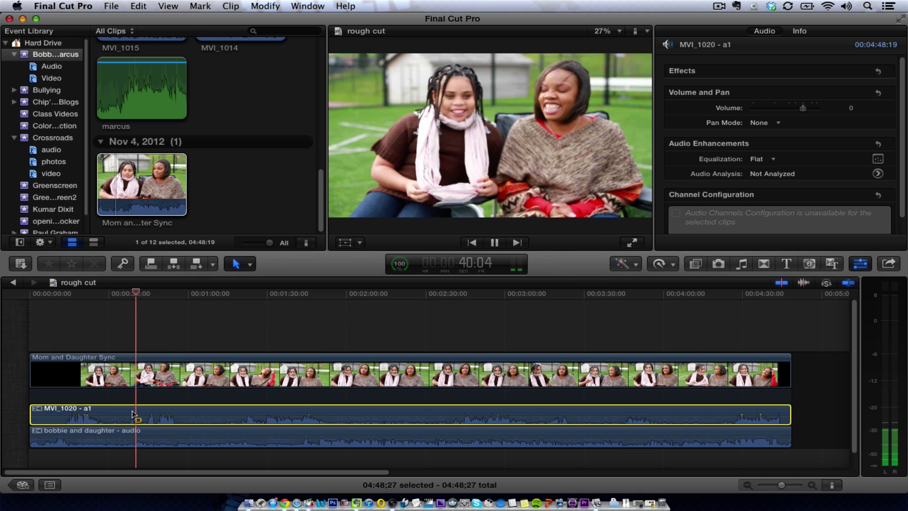
right_click(133, 415)
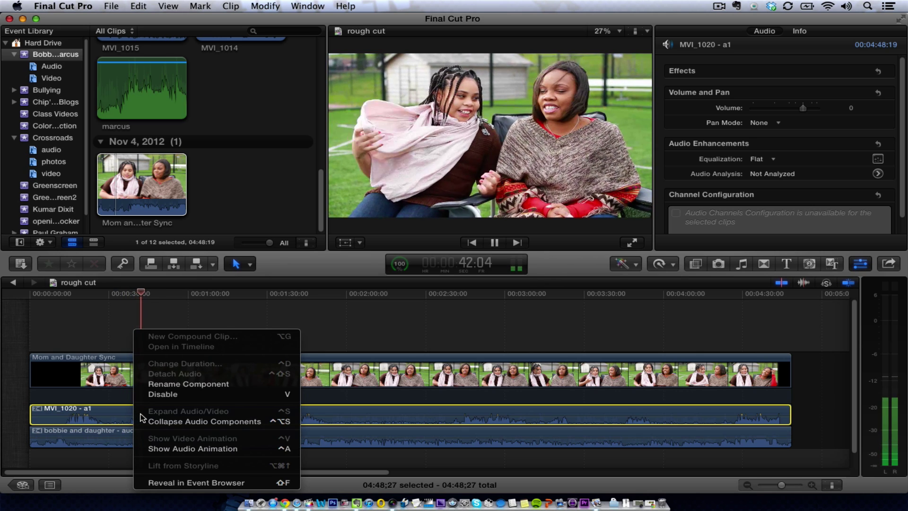
key("Escape")
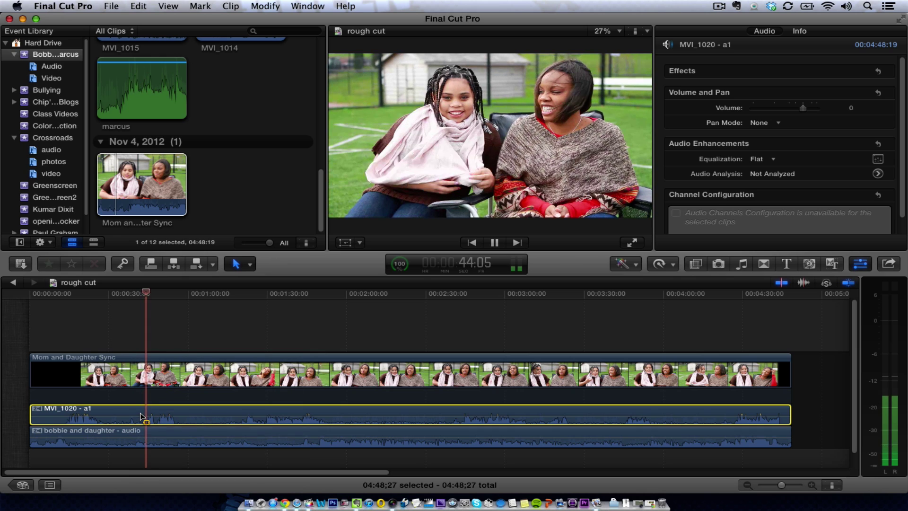
key("space")
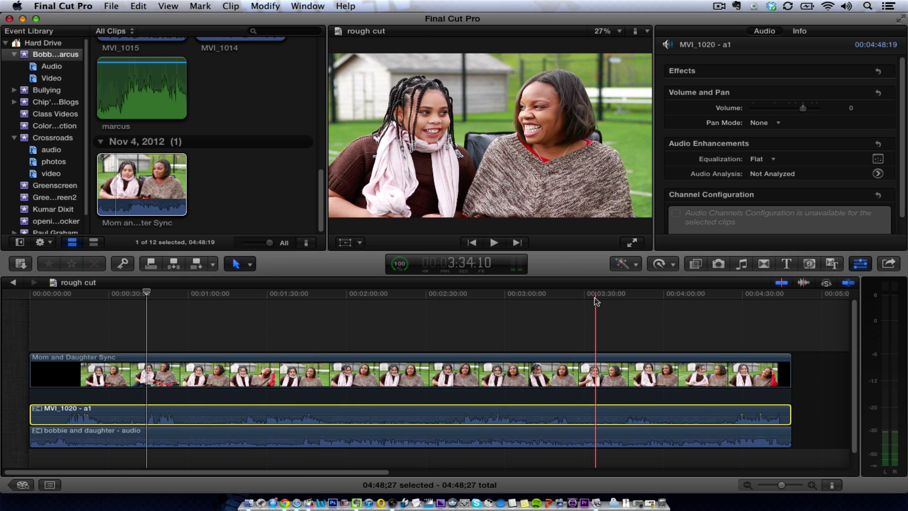
key("space")
key("space")
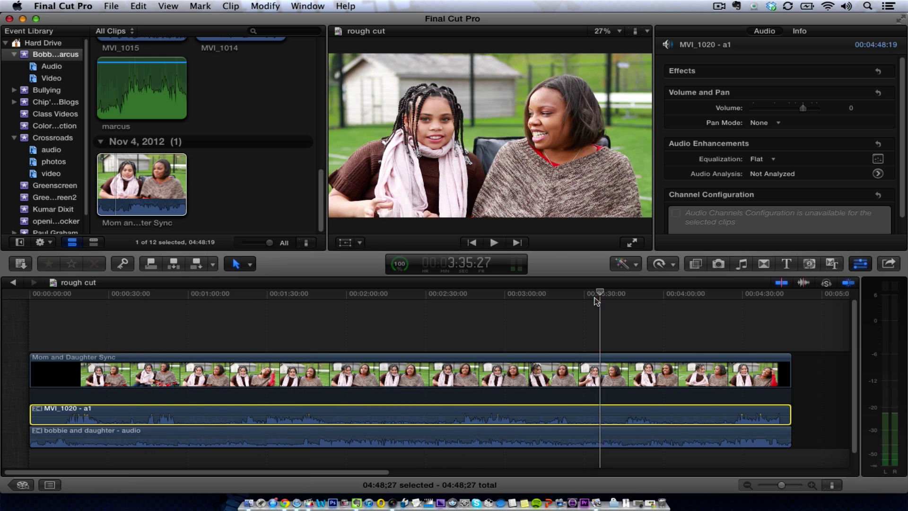
key("space")
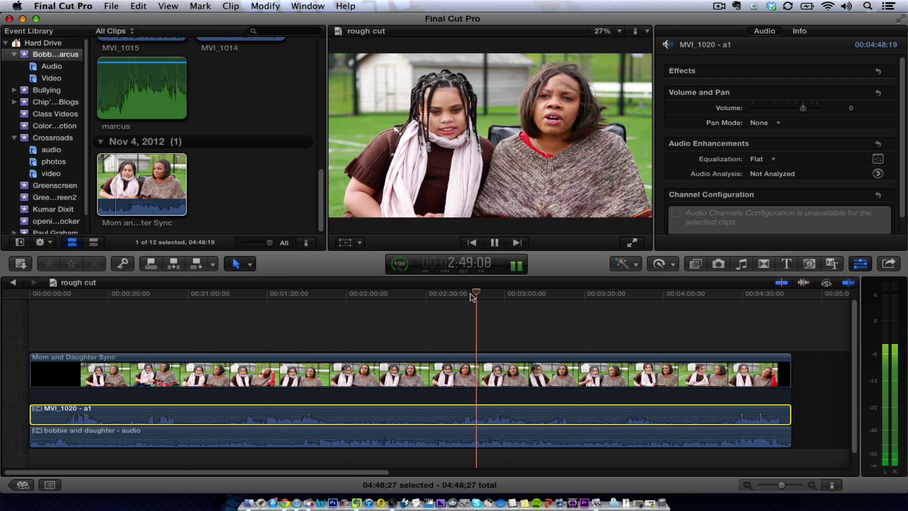
key("space")
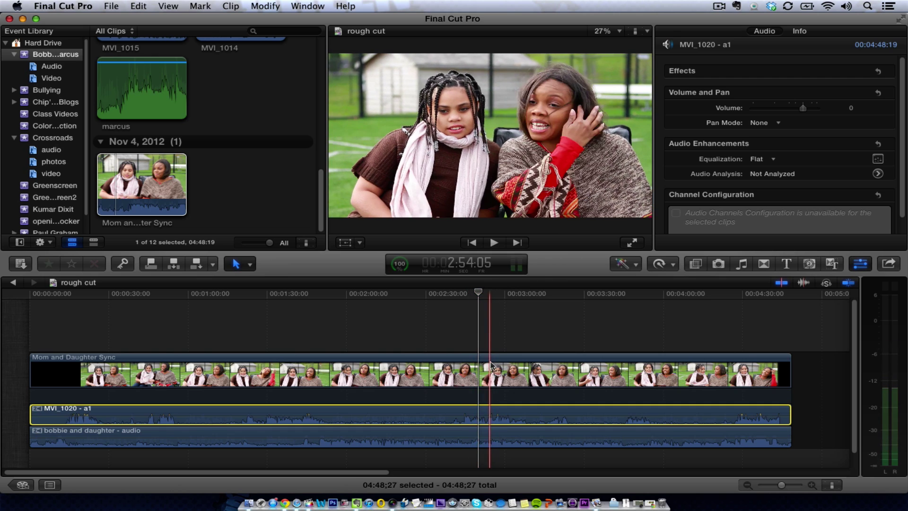
Step: Re-enable the Storyline and MVI_1020 - a1 channels, then select the MVI_1020 - a1 audio clip
left_click(118, 207)
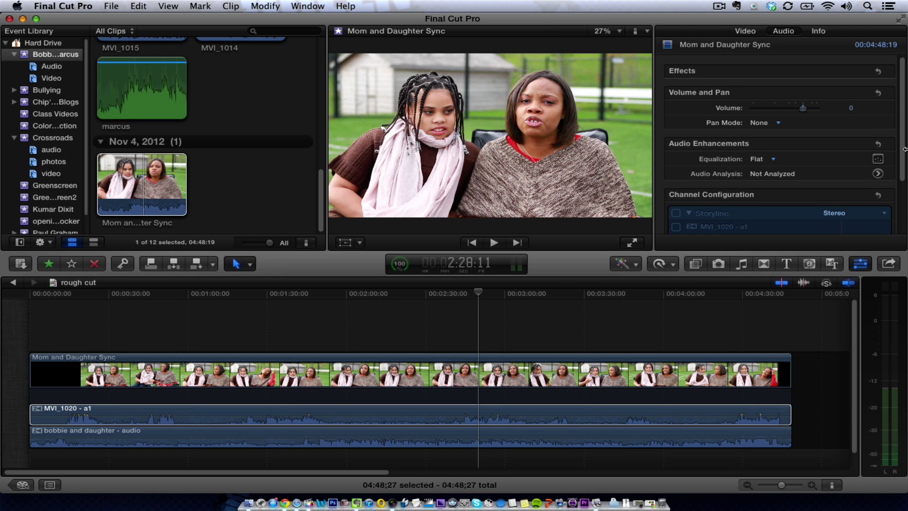
left_click_drag(905, 149, 906, 211)
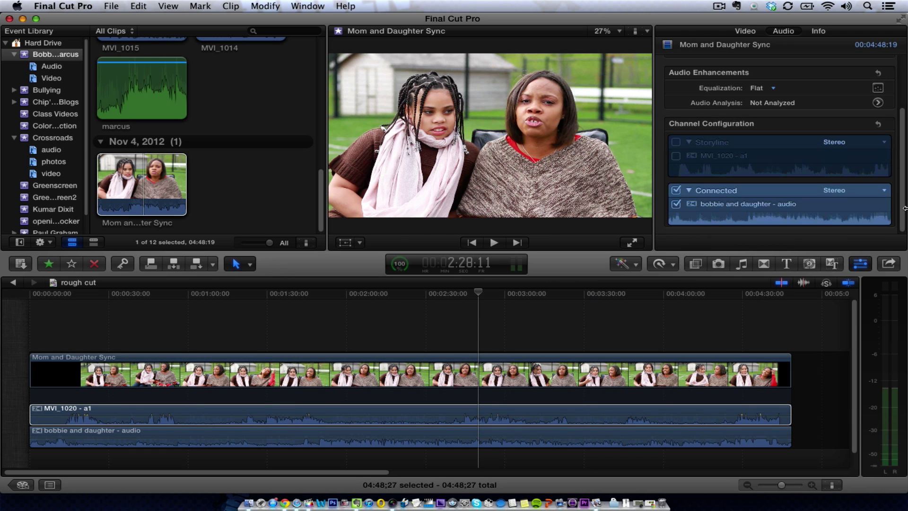
left_click(676, 142)
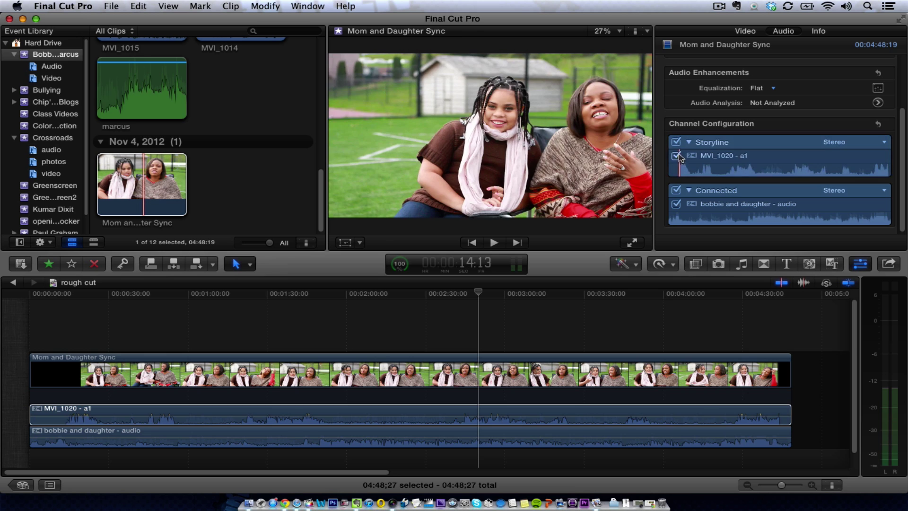
left_click(495, 305)
key("space")
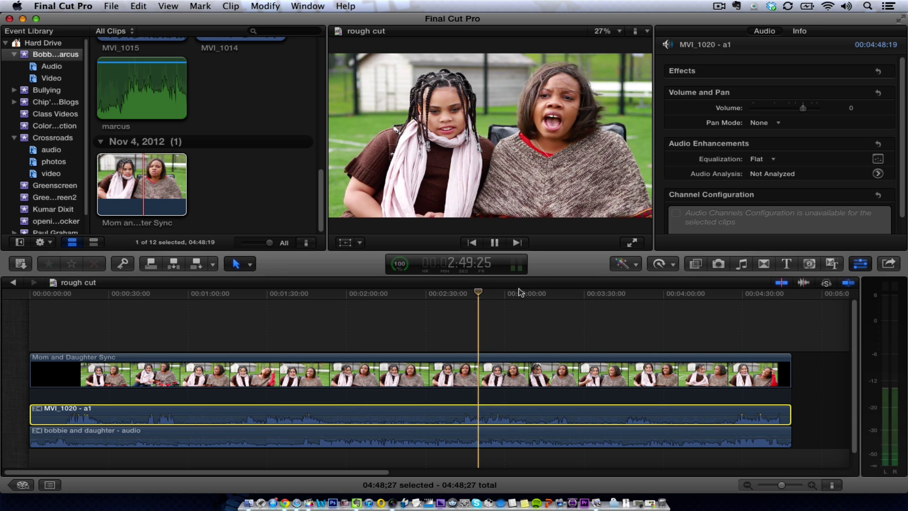
key("space")
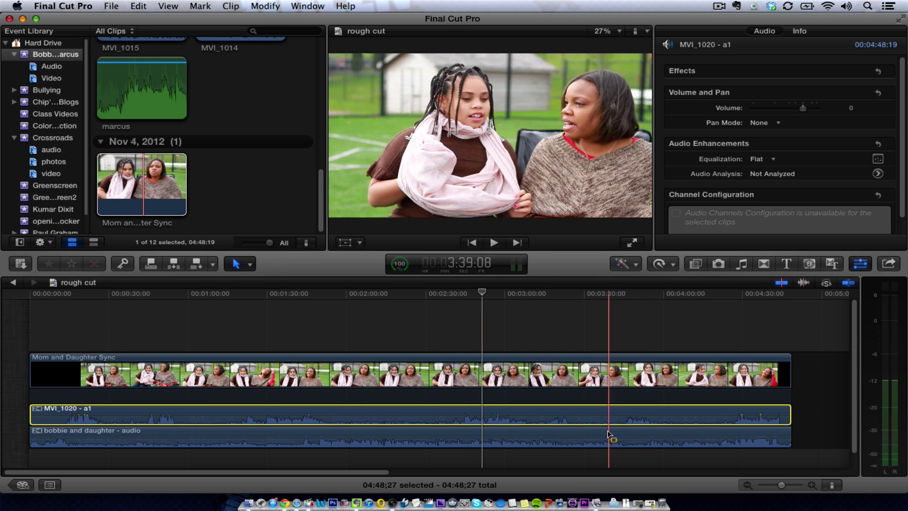
left_click(609, 436)
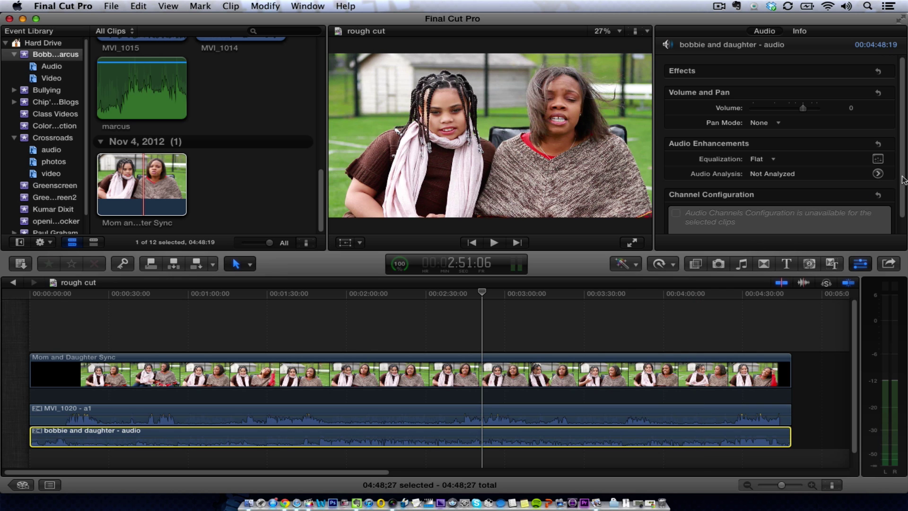
left_click_drag(904, 180, 904, 226)
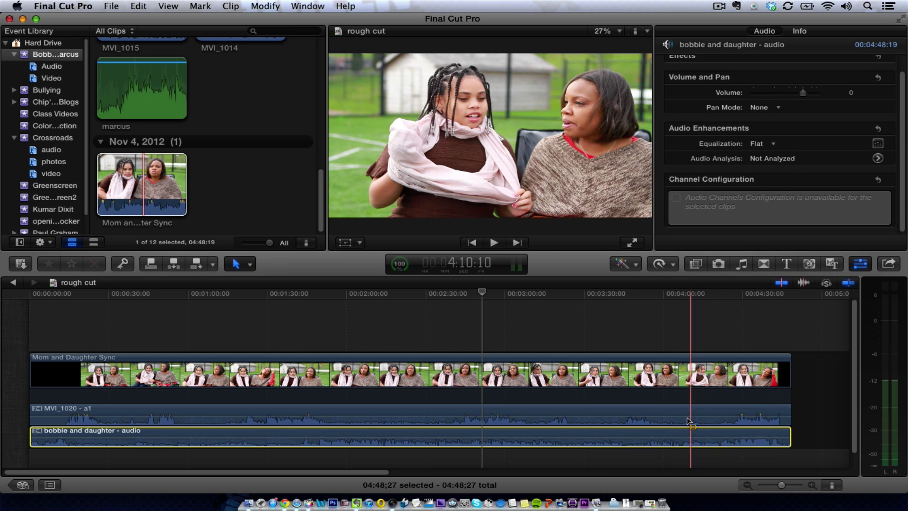
left_click(682, 413)
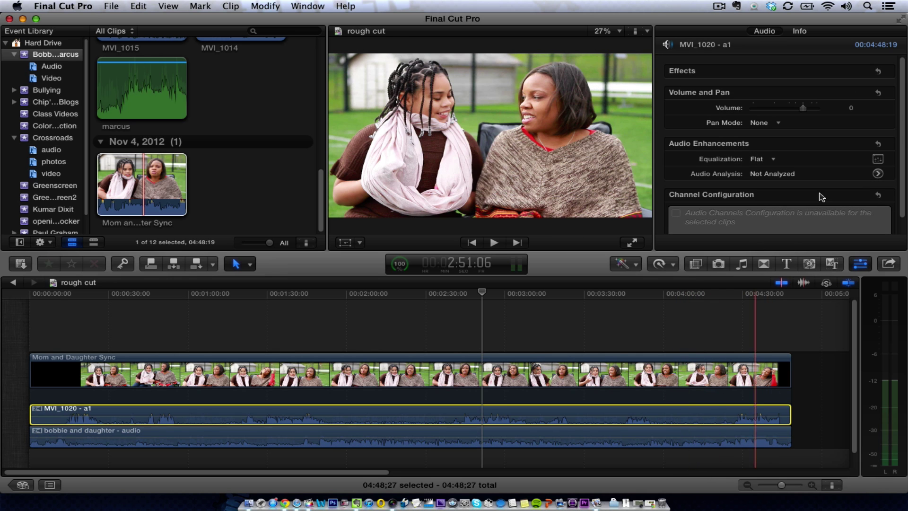
Step: Apply the Voice Enhance equalization preset to MVI_1020 - a1 and listen from about 2:40
left_click(774, 160)
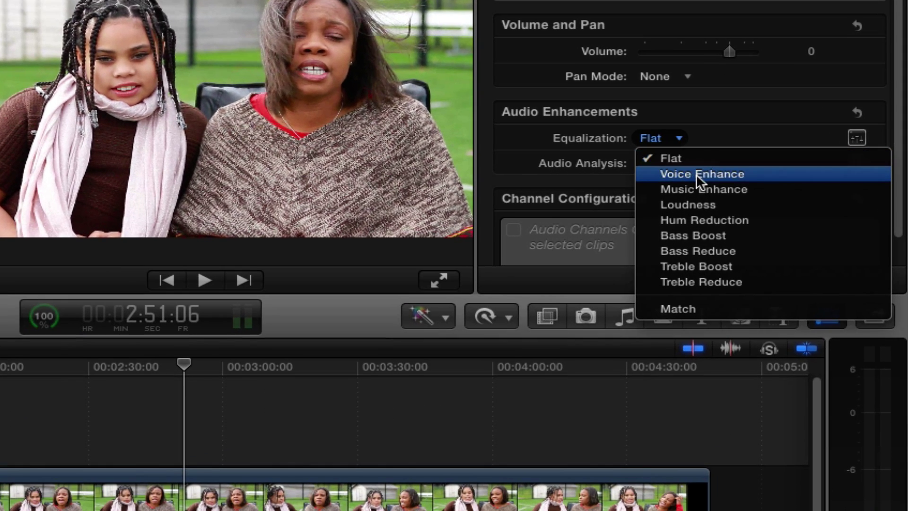
left_click(784, 180)
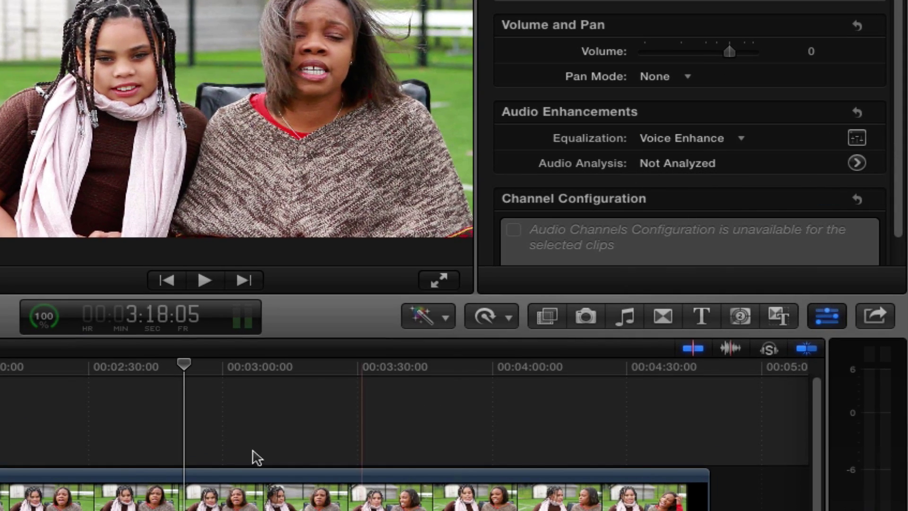
left_click(134, 367)
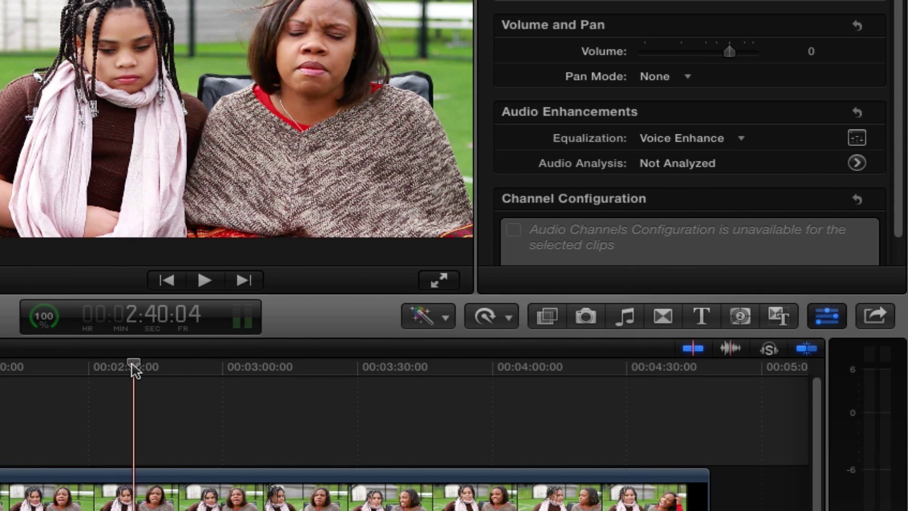
key("space")
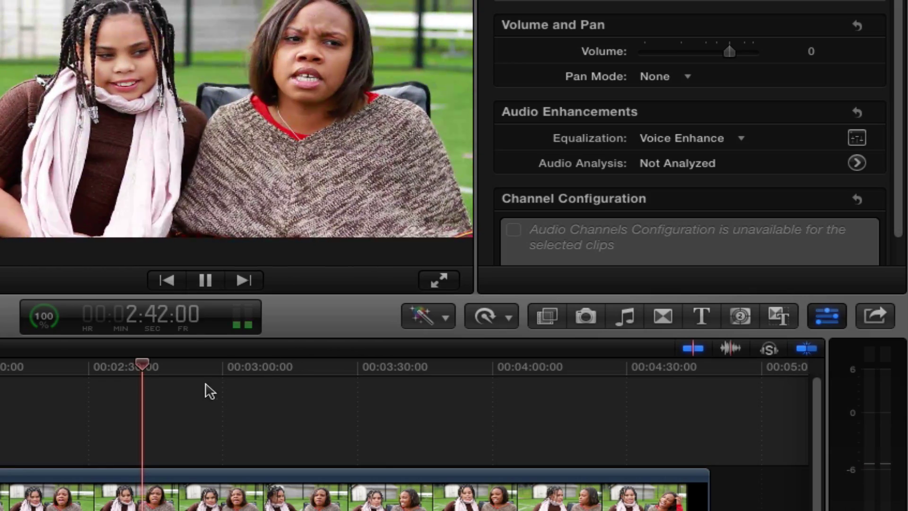
key("space")
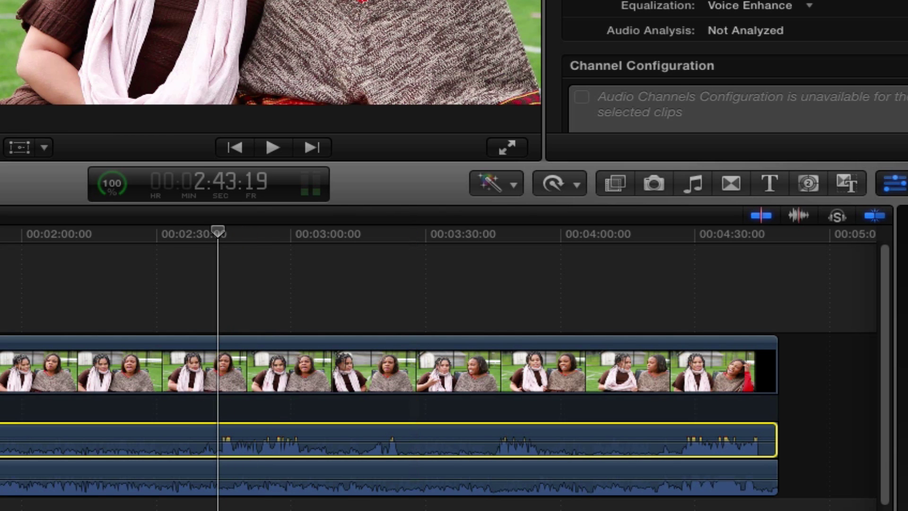
Step: Turn off the MVI_1020 - a1 channel in Mom and Daughter Sync's Channel Configuration
scroll(735, 67, "down", 2)
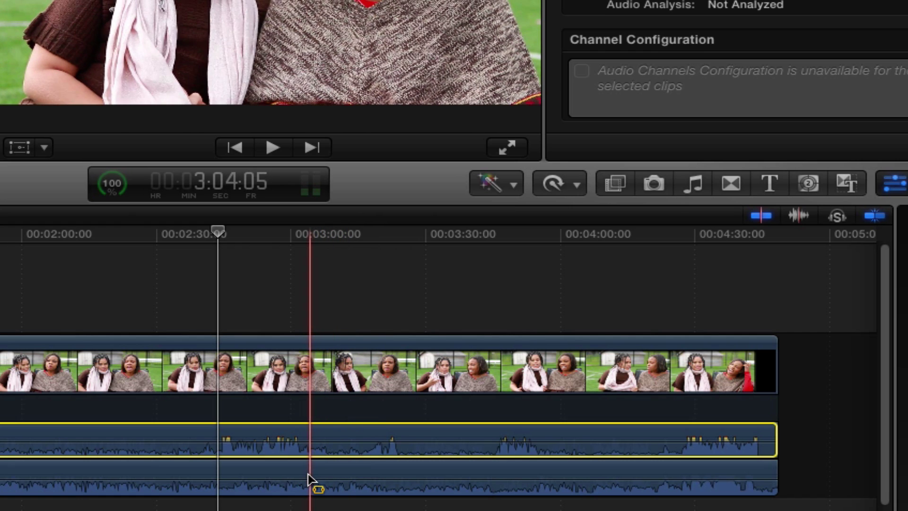
left_click(310, 479)
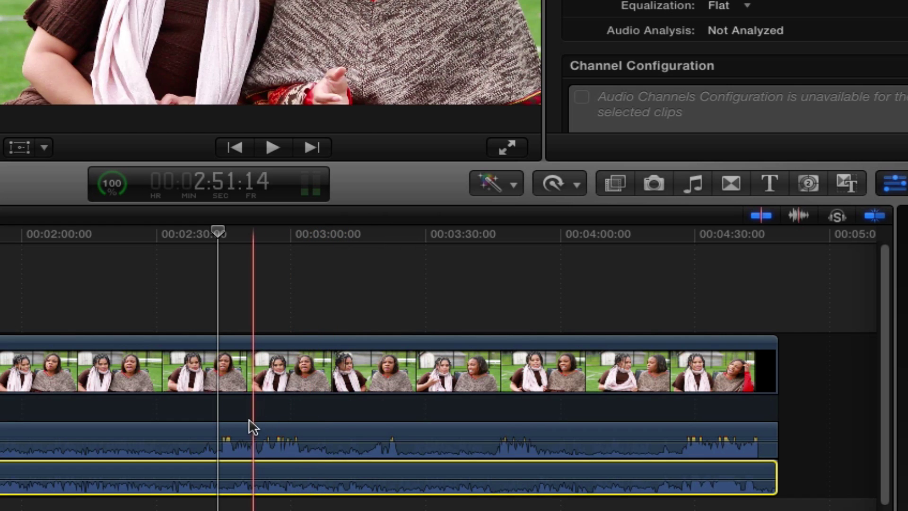
left_click(235, 412)
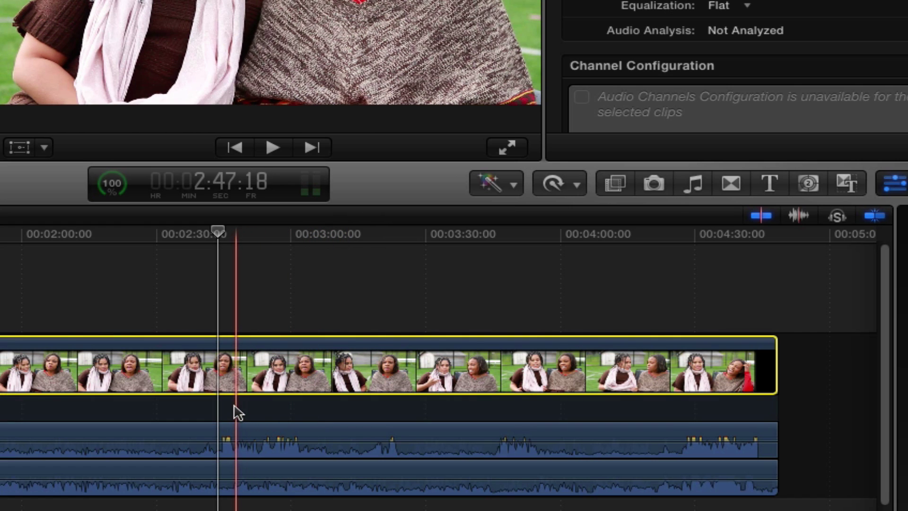
left_click(229, 443)
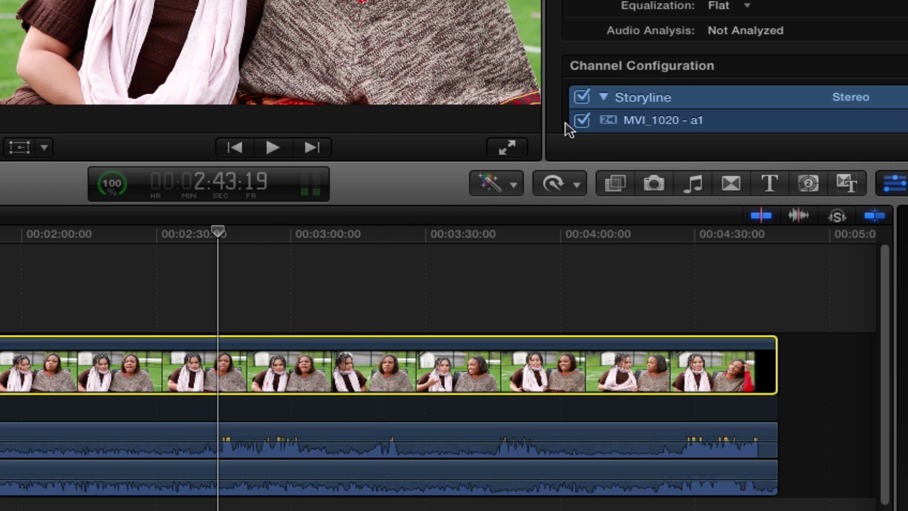
left_click(579, 121)
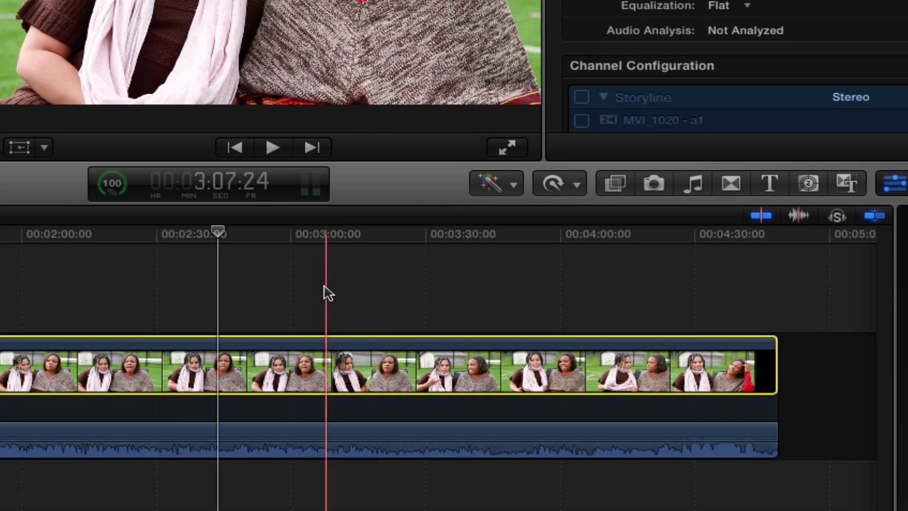
Step: Raise graphic EQ bands: 4kHz to 3.93 dB, 64Hz 4.44 dB, 8kHz 5.17 dB, 128Hz 6 dB
key("space")
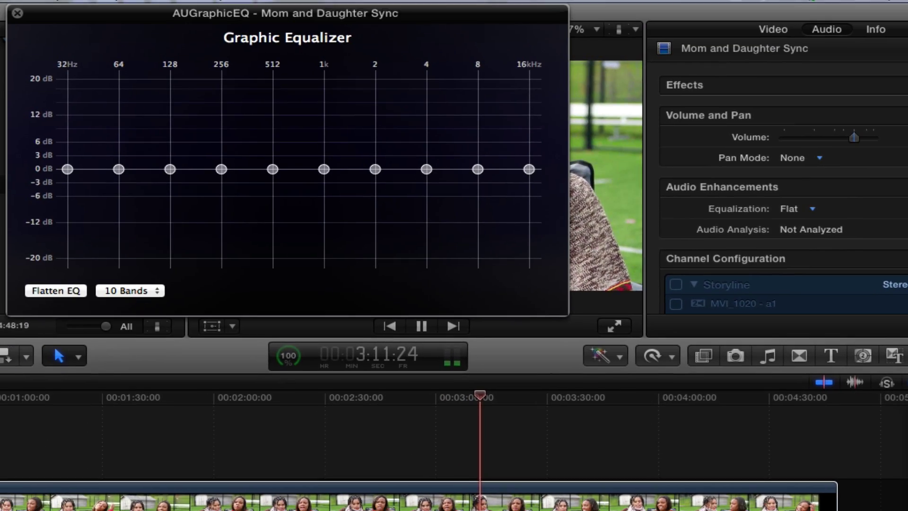
left_click_drag(426, 169, 426, 151)
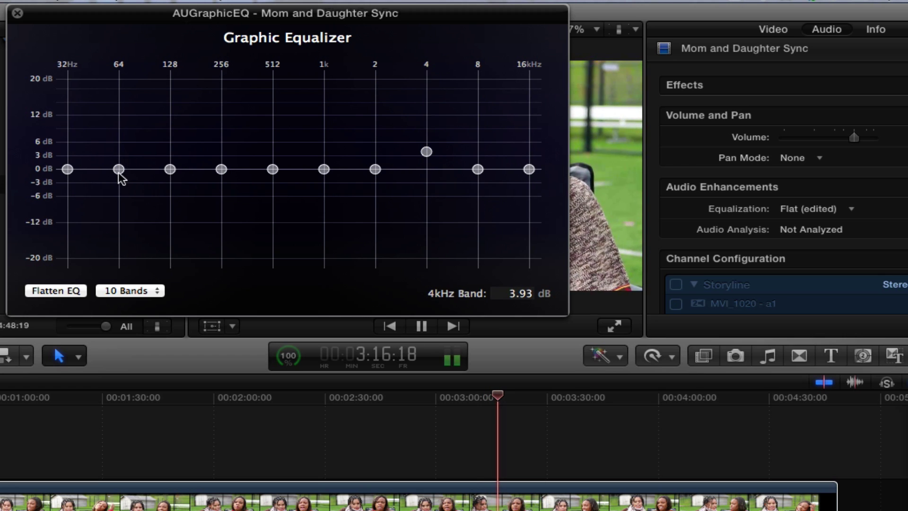
left_click_drag(118, 169, 132, 152)
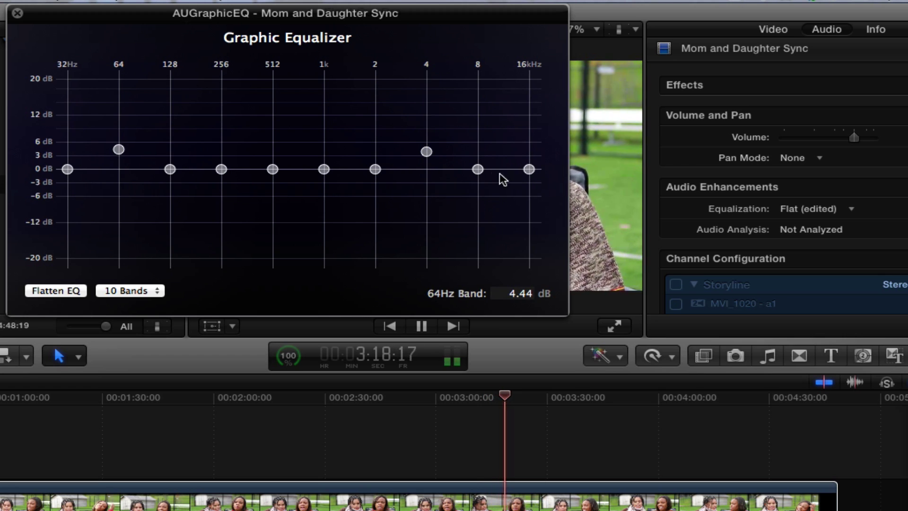
left_click_drag(473, 170, 474, 148)
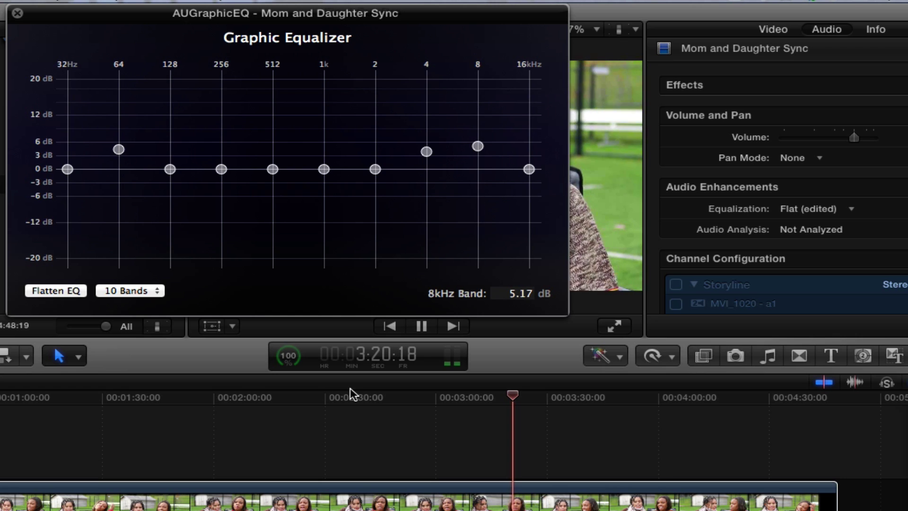
left_click(340, 402)
left_click(341, 403)
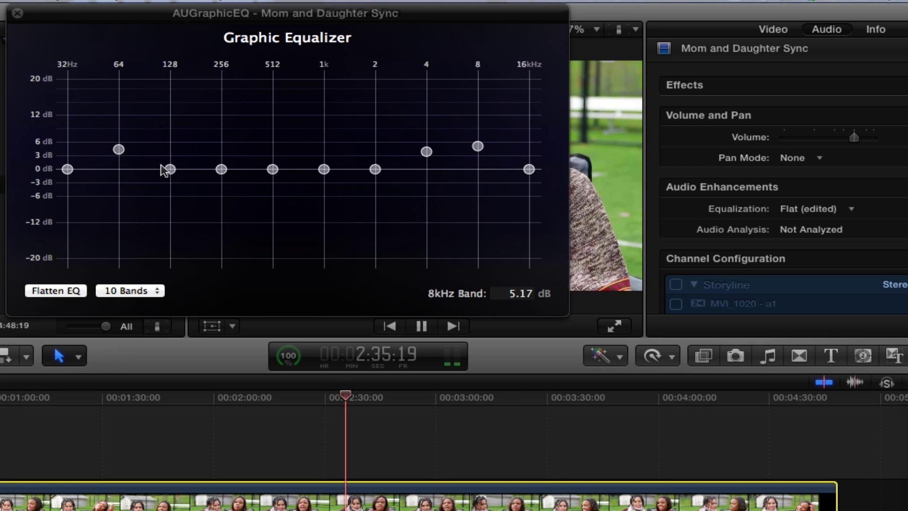
left_click_drag(170, 169, 171, 146)
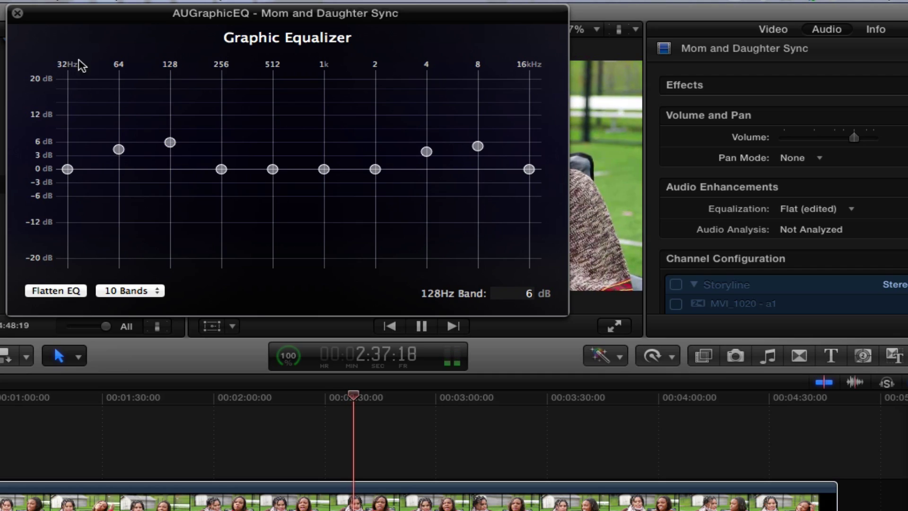
left_click_drag(39, 17, 420, 247)
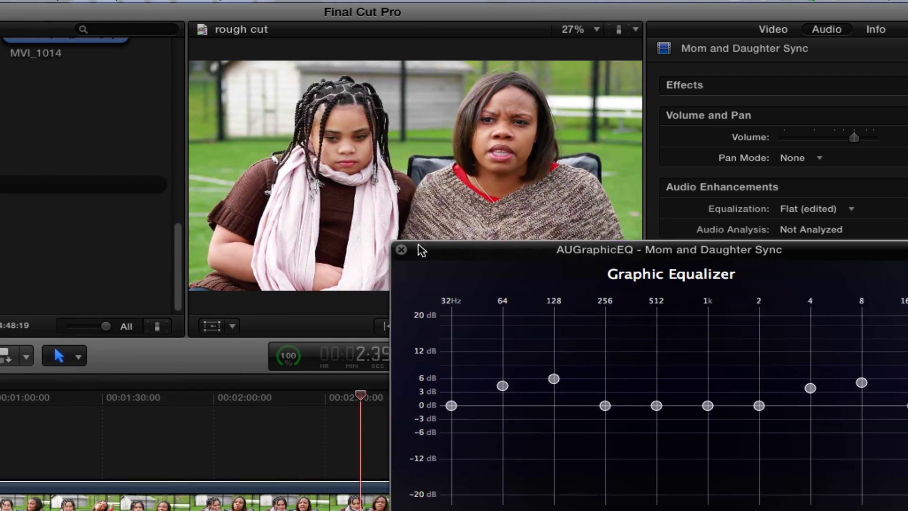
Step: Close the graphic equalizer, show Audio Enhancements, and play back from around 2:50
left_click(398, 244)
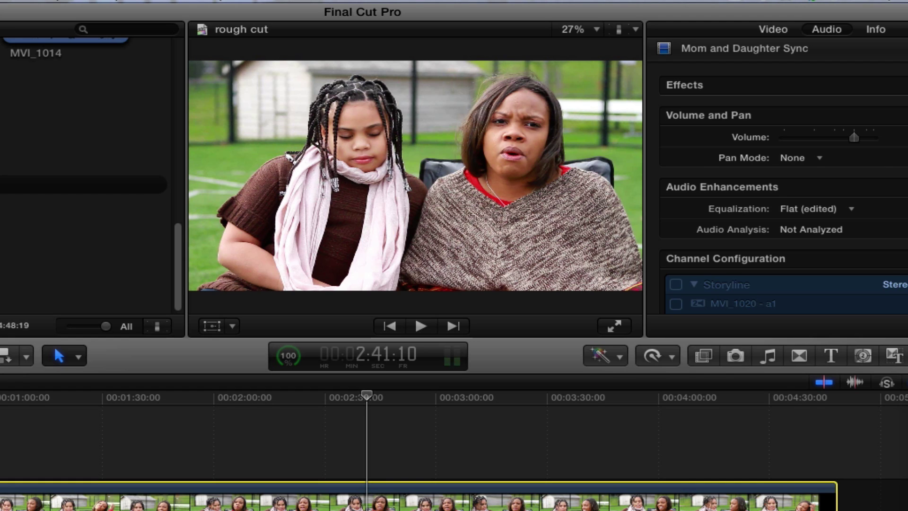
key("super+8")
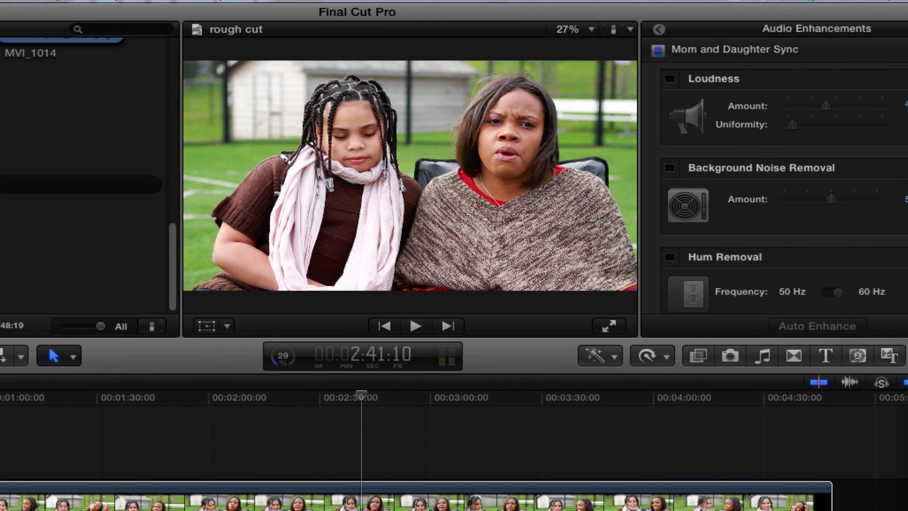
left_click_drag(483, 395, 398, 427)
key("space")
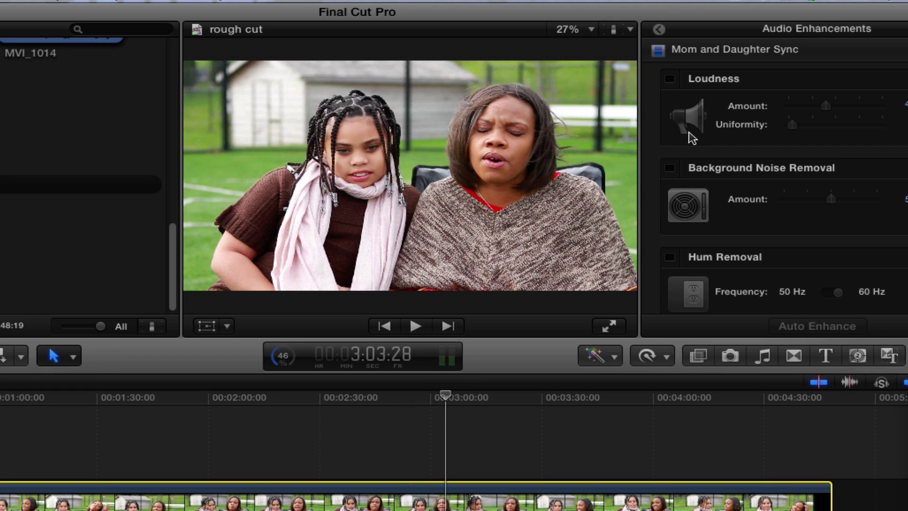
Step: Return to the clip's audio settings and check the audio analysis progress in Background Tasks
left_click(660, 31)
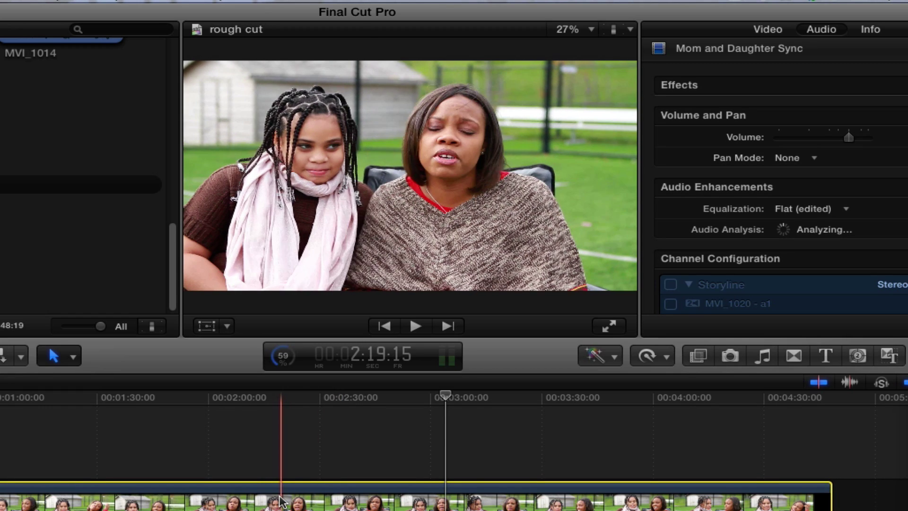
left_click(277, 498)
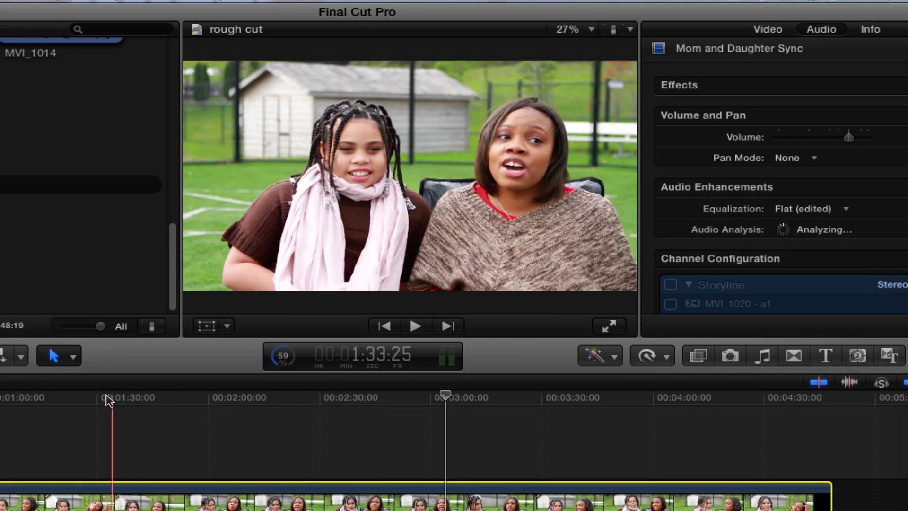
left_click_drag(110, 399, 172, 399)
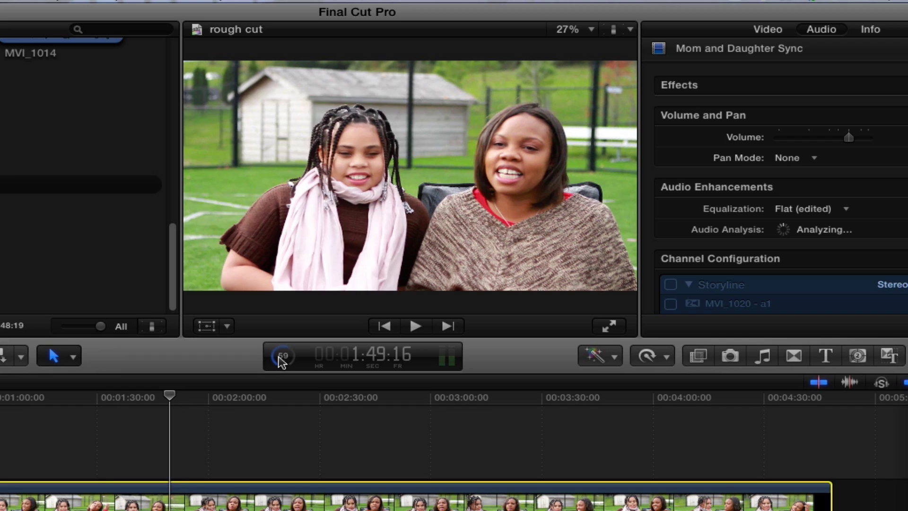
left_click(282, 361)
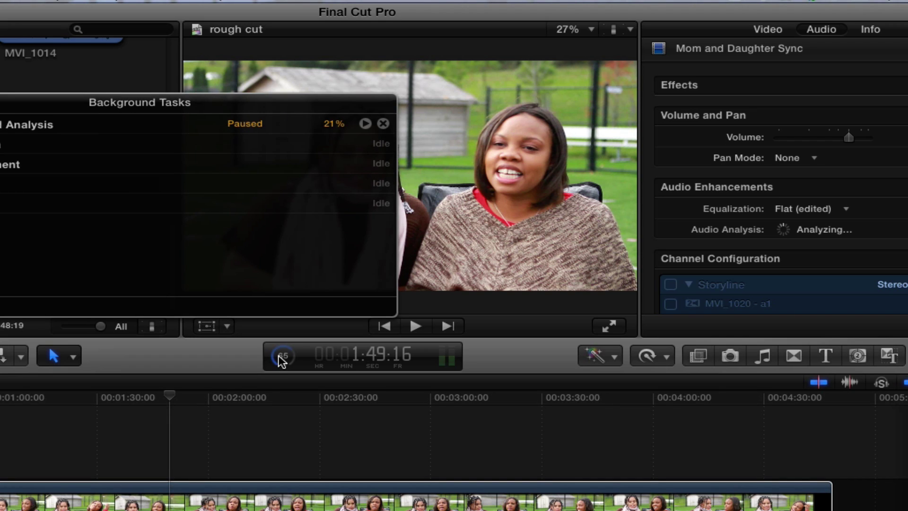